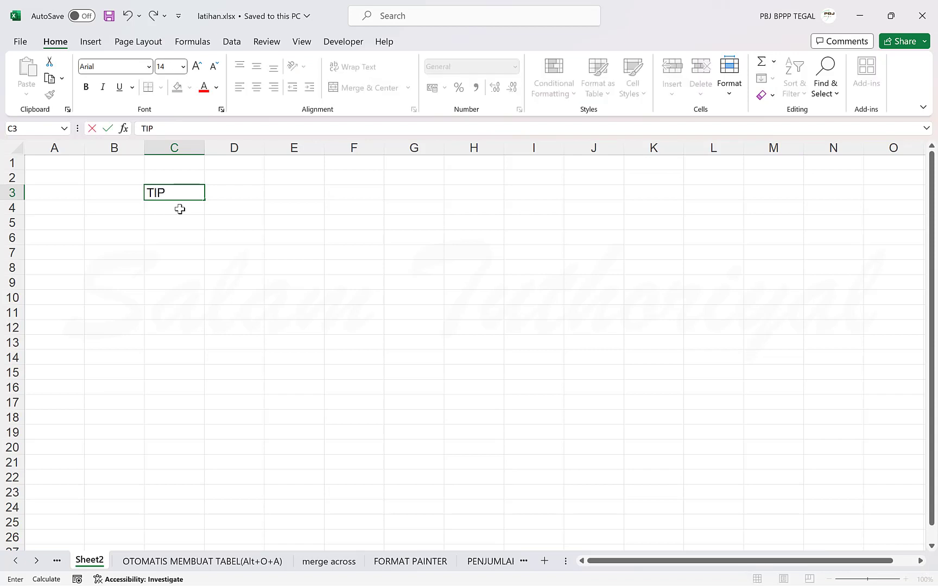
# - Enter the title "TIPS CARA CEPAT BEKERJA MENGGUNAKAN MS. EXCEL" in cell C3
pyautogui.write('CEPAT BEKERJA ME')
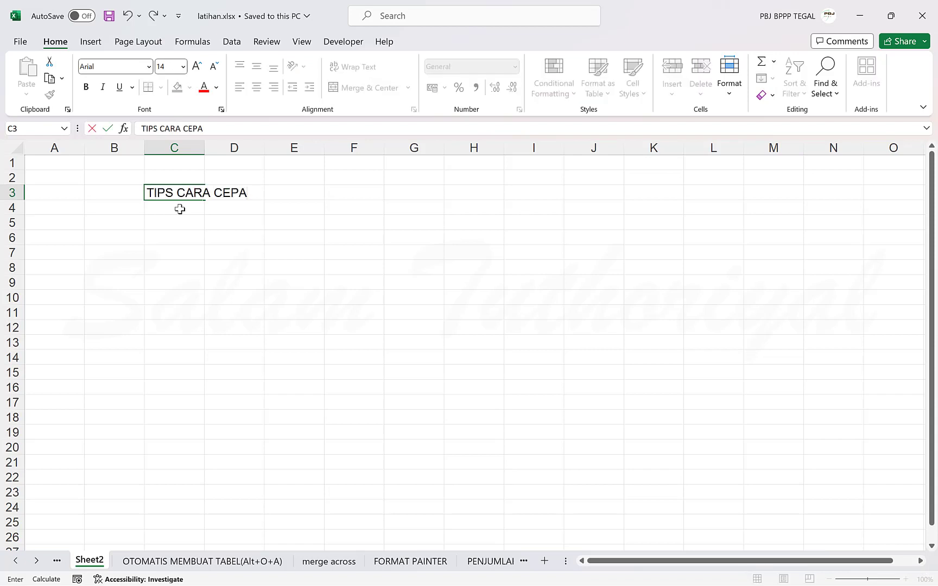
pyautogui.write('NGGUNAKAN')
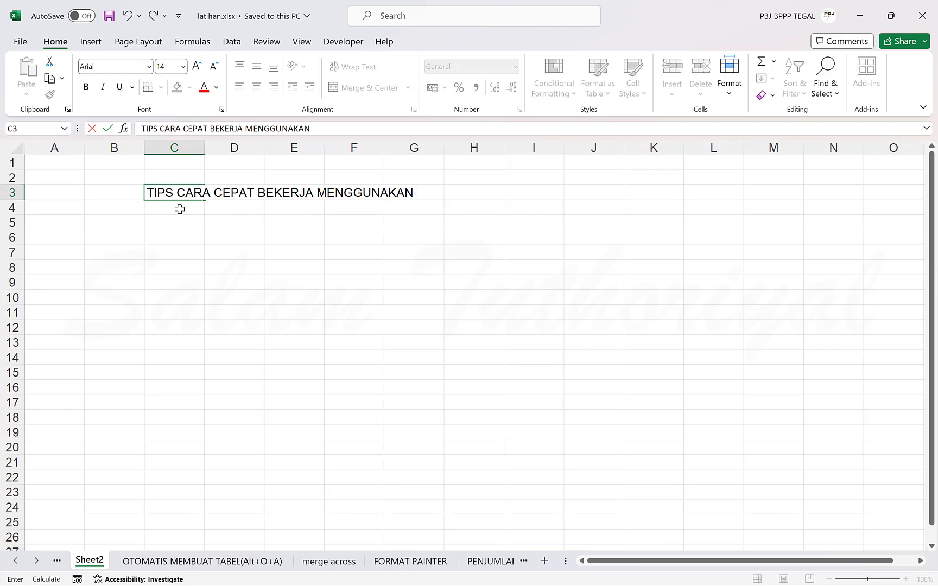
pyautogui.write(' MS. EXCEL')
pyautogui.press('Return')
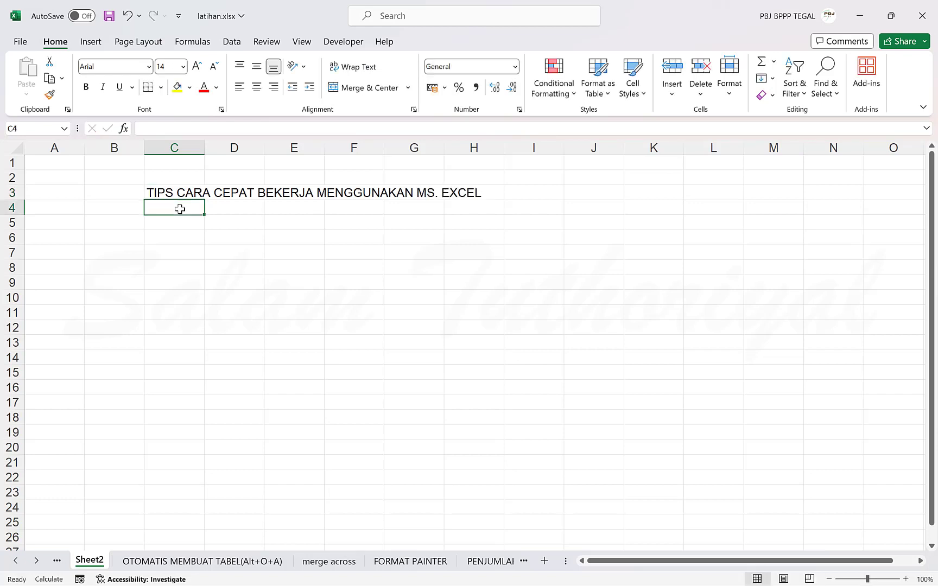
# - Format the title in C3 as bold, size 28, with red font colour
pyautogui.press('Up')
pyautogui.hotkey('ctrl', 'b')
pyautogui.click(197, 66)
pyautogui.click(197, 66)
pyautogui.click(197, 66)
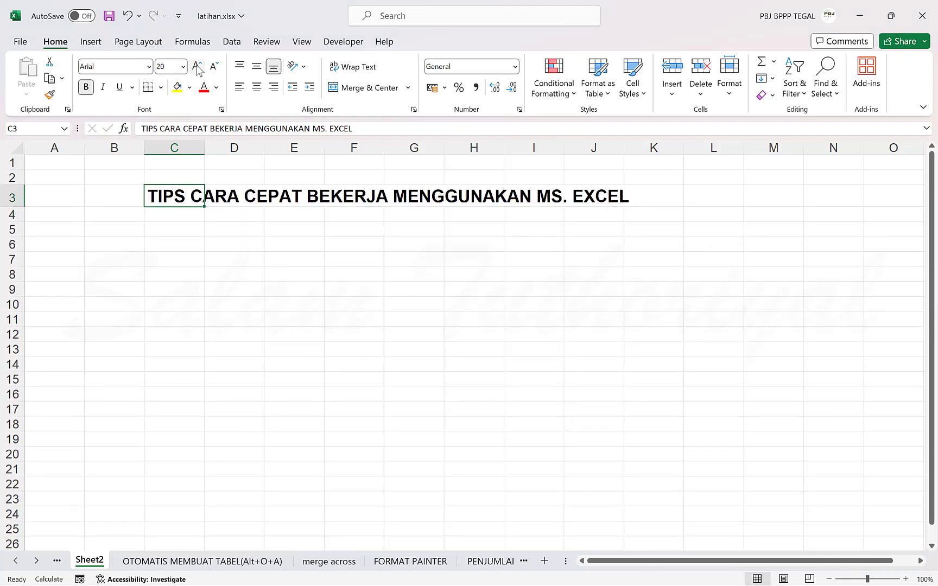
pyautogui.click(196, 65)
pyautogui.click(197, 66)
pyautogui.click(197, 65)
pyautogui.click(196, 65)
pyautogui.click(209, 91)
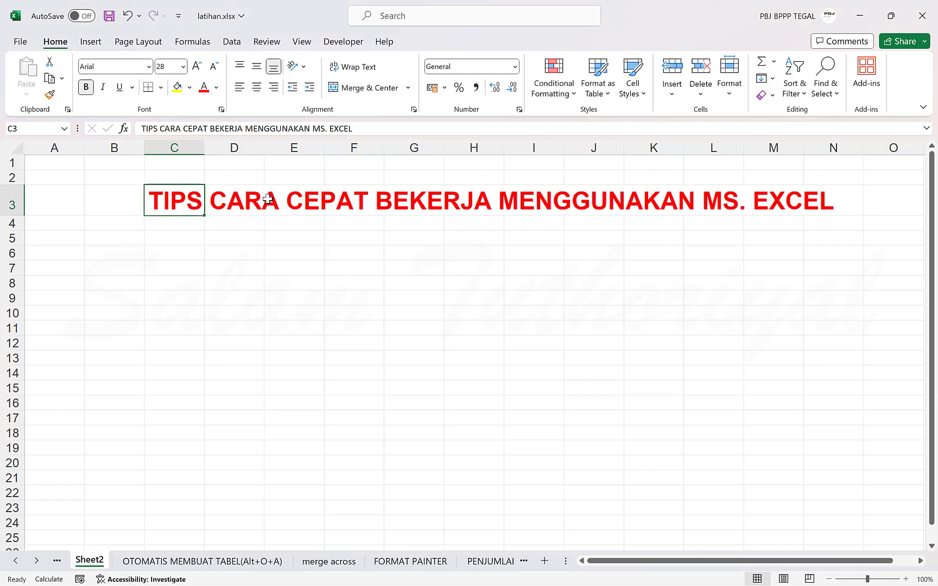
# - Enter "SALAM TUTHORIYAL" in cell E9
pyautogui.click(287, 299)
pyautogui.write('SALAM TUTHORIYAL')
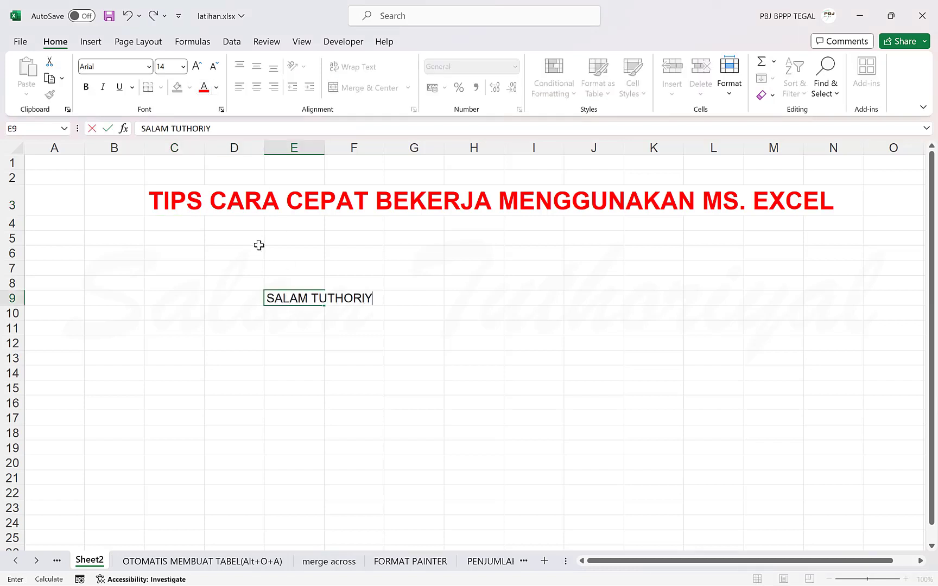
pyautogui.press('Return')
# - Copy the formatting of the title in C3 onto E9 with Format Painter
pyautogui.click(168, 198)
pyautogui.hotkey('alt', 'h')
pyautogui.press('f')
pyautogui.press('p')
pyautogui.click(282, 299)
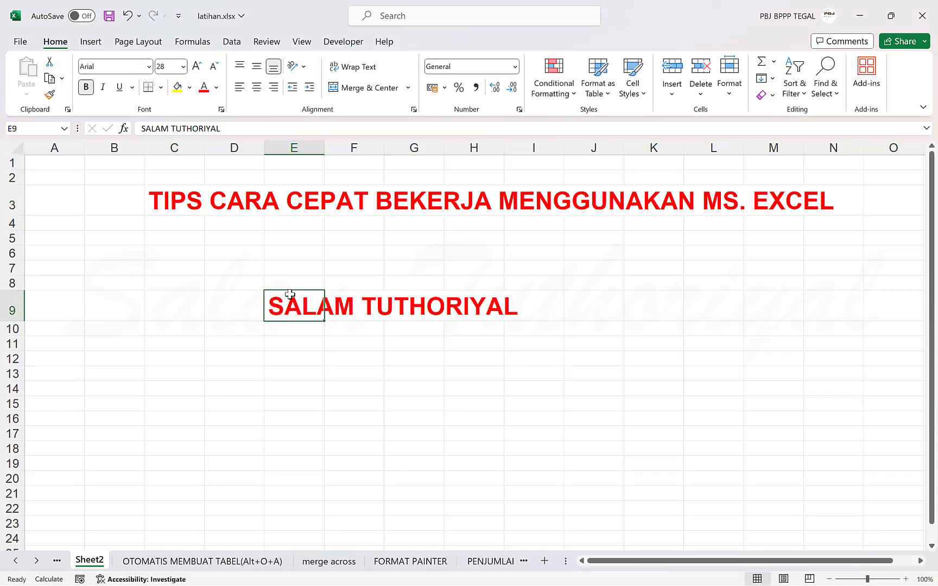
# - Switch to the worksheet "OTOMATIS MEMBUAT TABEL(Alt+O+A)"
pyautogui.click(330, 417)
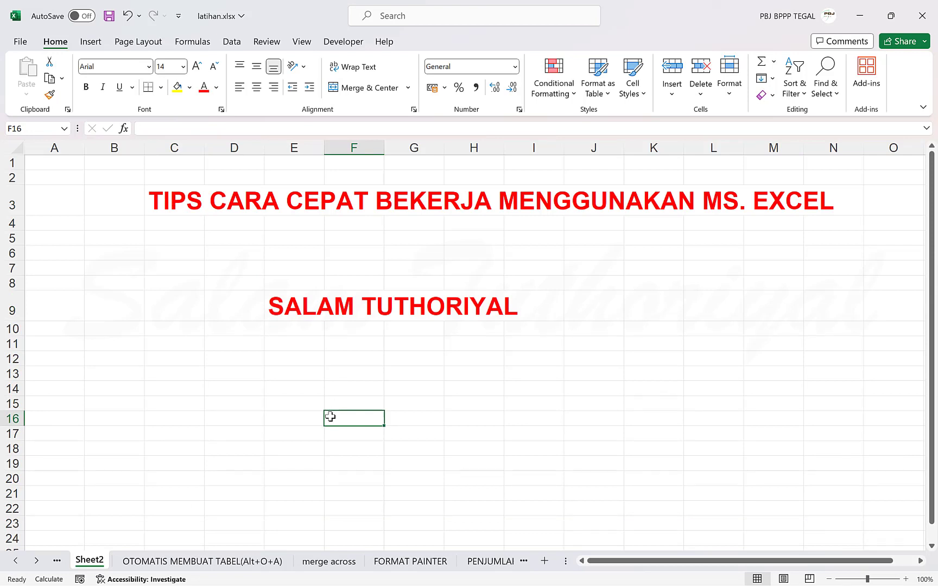
pyautogui.click(174, 561)
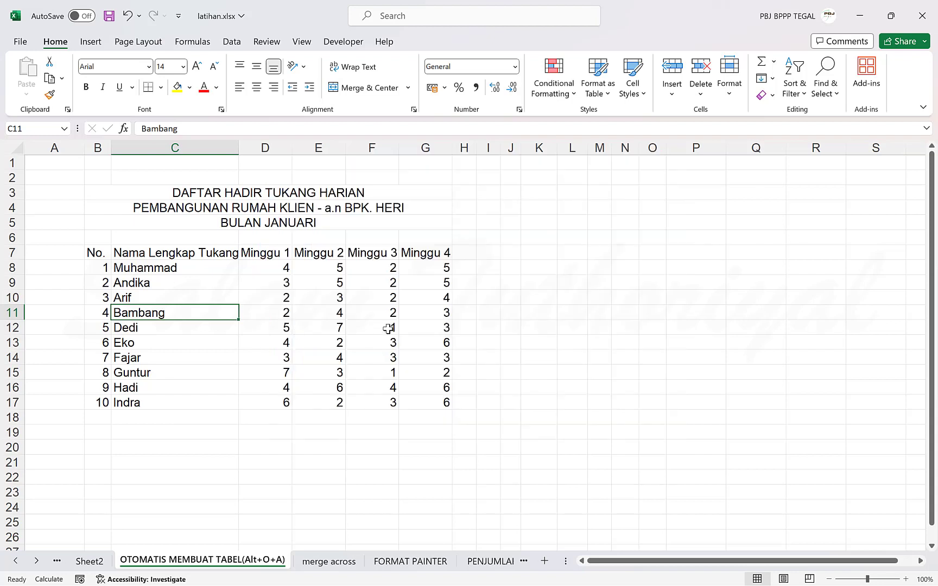
# - Try outline and inside borders on the attendance data in B7:G17 through Format Cells, and undo them
pyautogui.moveTo(93, 255); pyautogui.dragTo(437, 405)
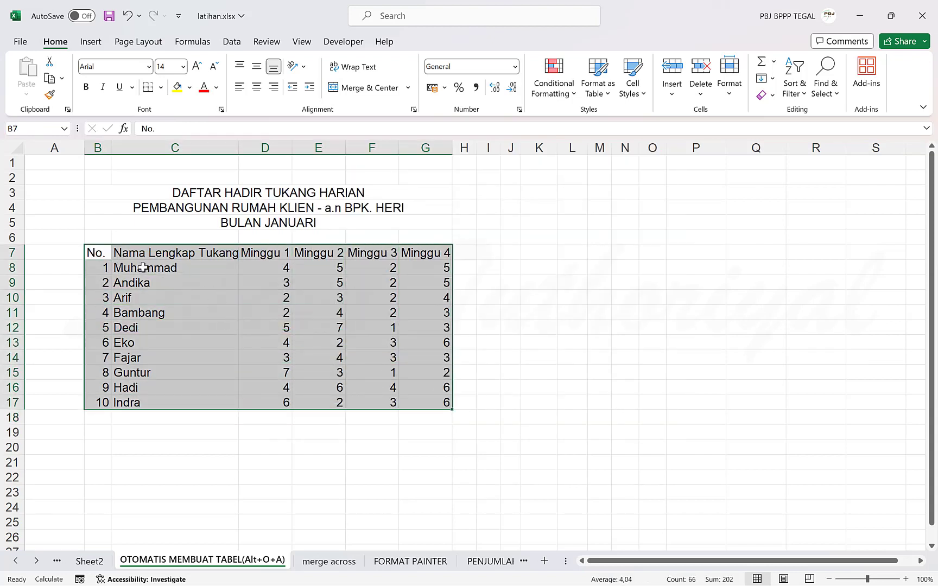
pyautogui.rightClick(141, 266)
pyautogui.click(219, 515)
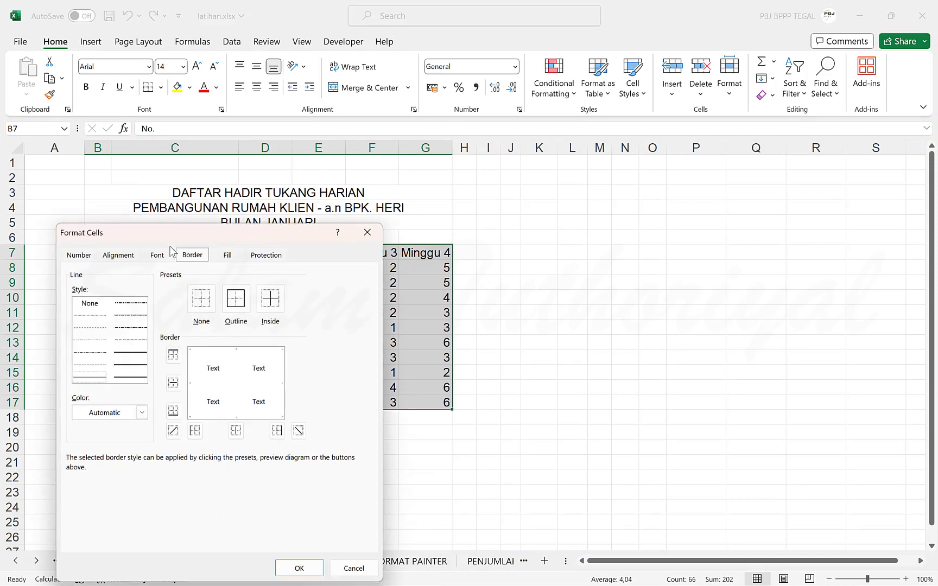
pyautogui.click(228, 320)
pyautogui.click(300, 568)
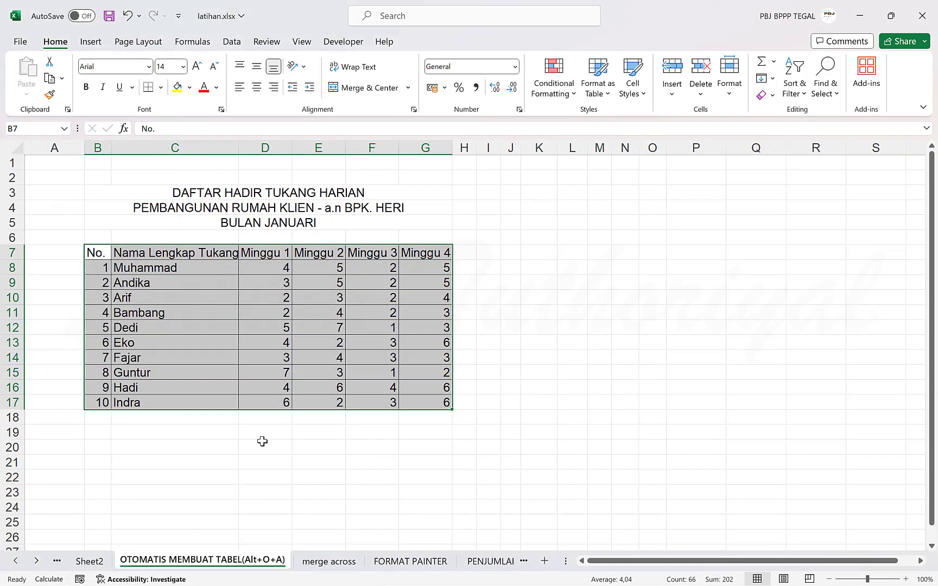
pyautogui.click(262, 443)
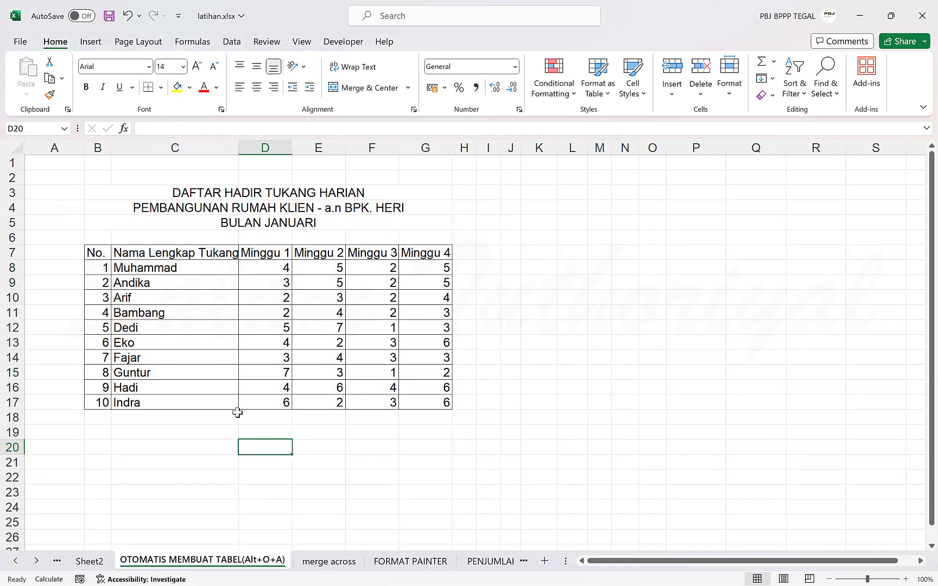
pyautogui.hotkey('ctrl', 'z')
pyautogui.moveTo(211, 492); pyautogui.dragTo(209, 484)
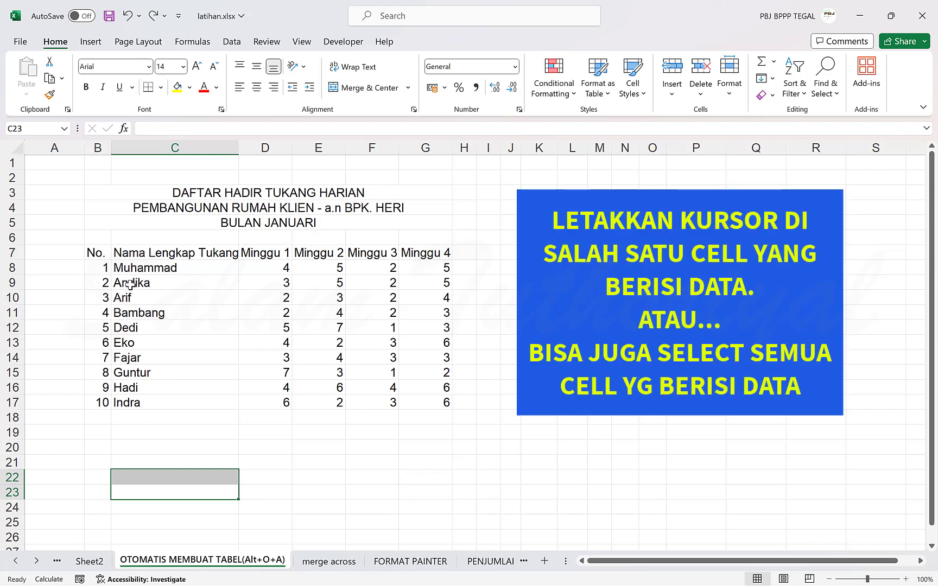
# - Convert the attendance data in B7:G17 into a table with headers
pyautogui.click(130, 282)
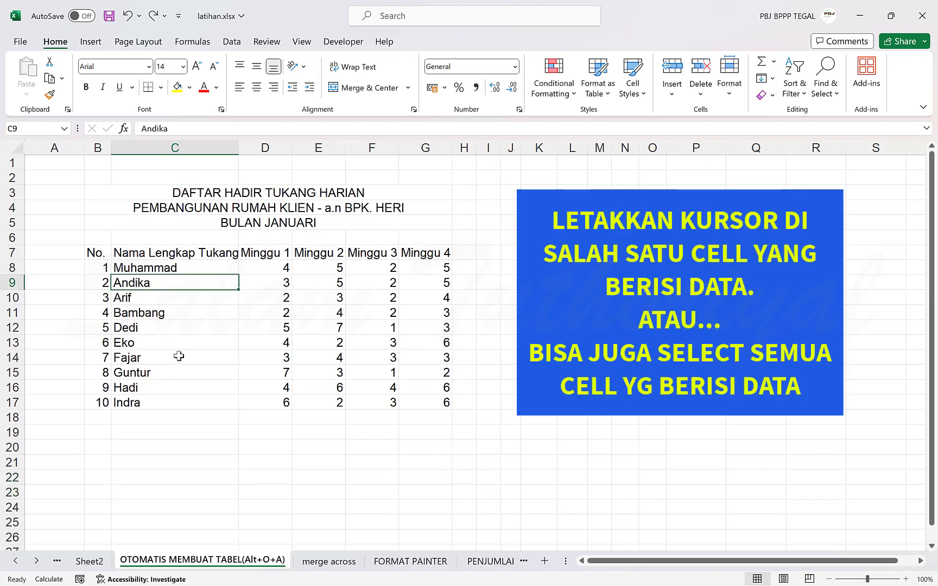
pyautogui.hotkey('ctrl', 't')
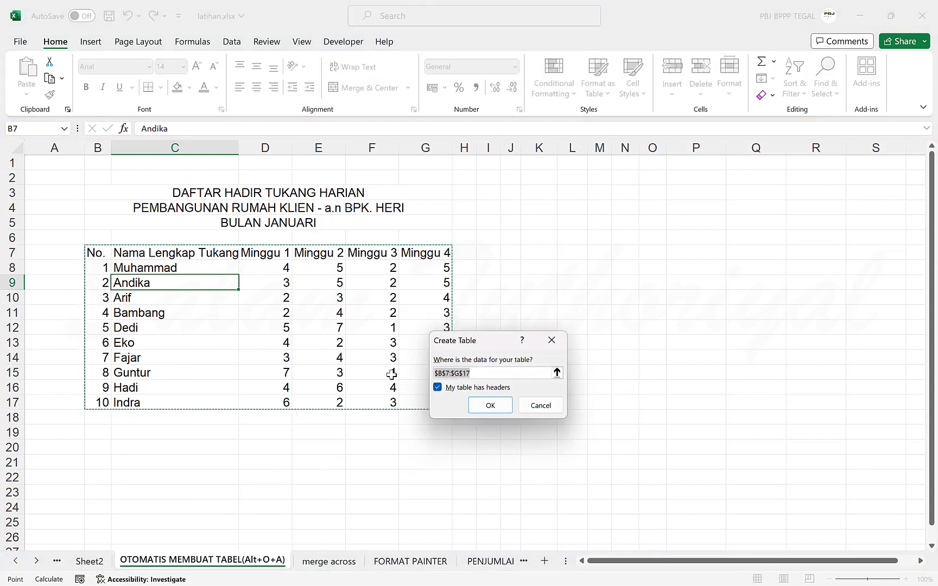
pyautogui.click(480, 389)
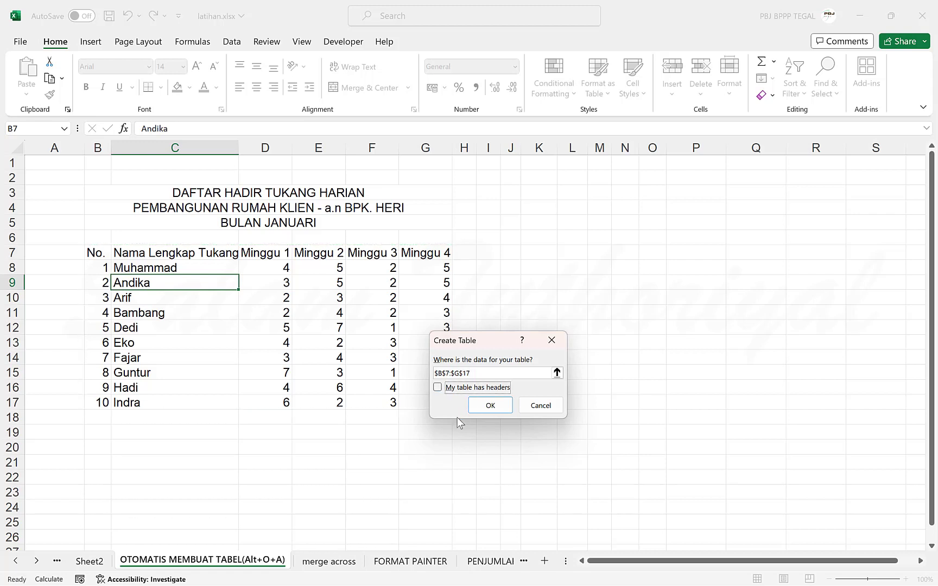
pyautogui.click(464, 387)
pyautogui.click(491, 406)
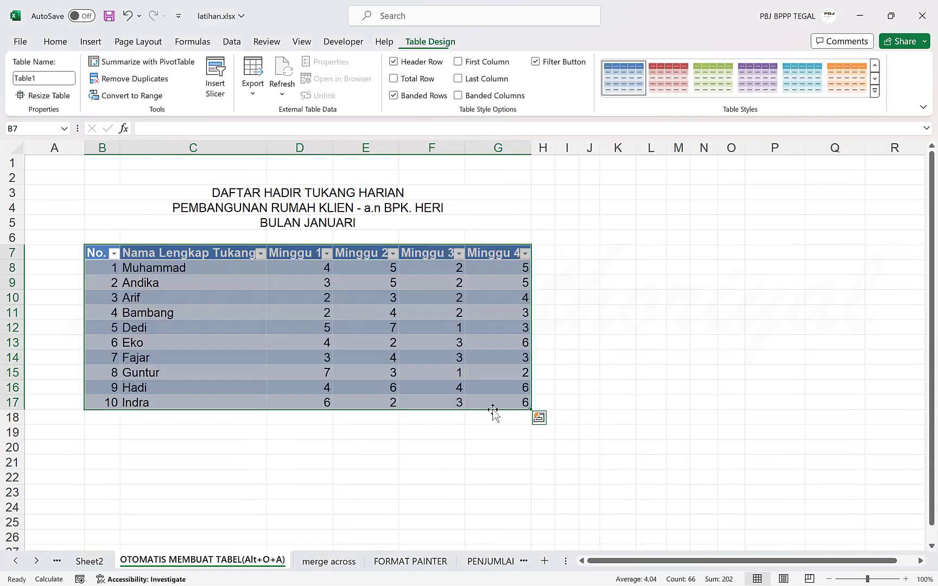
# - Inspect the header cells of the new table and undo the table creation
pyautogui.click(230, 370)
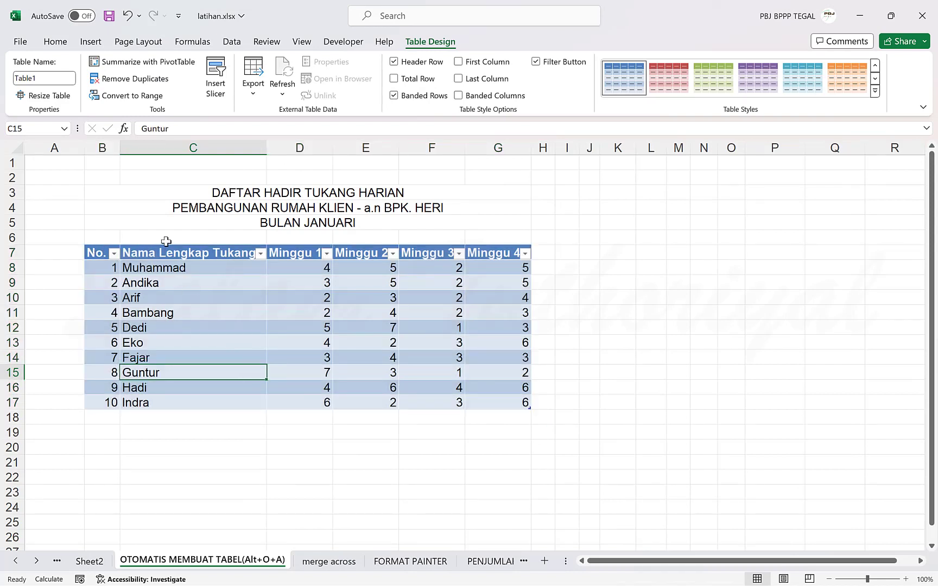
pyautogui.click(220, 244)
pyautogui.click(315, 239)
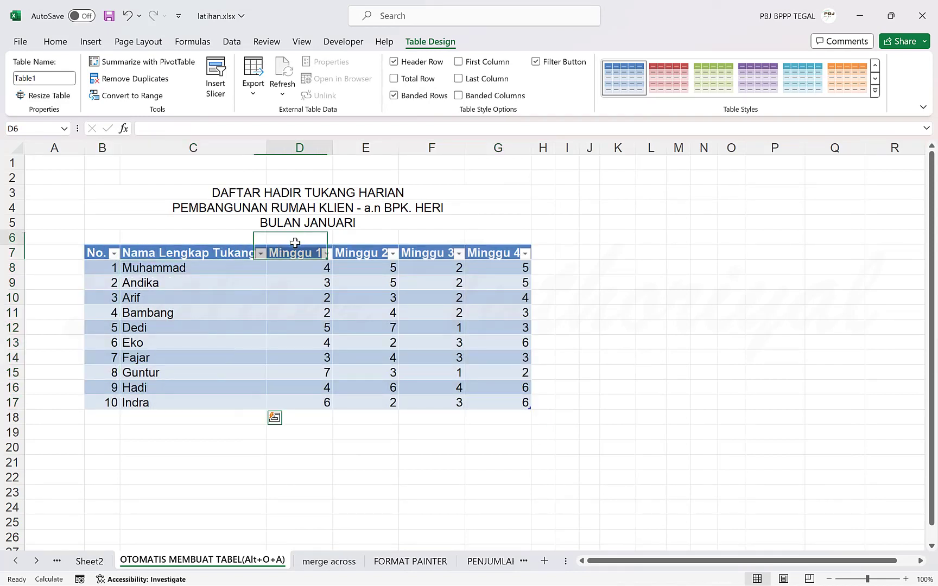
pyautogui.click(350, 253)
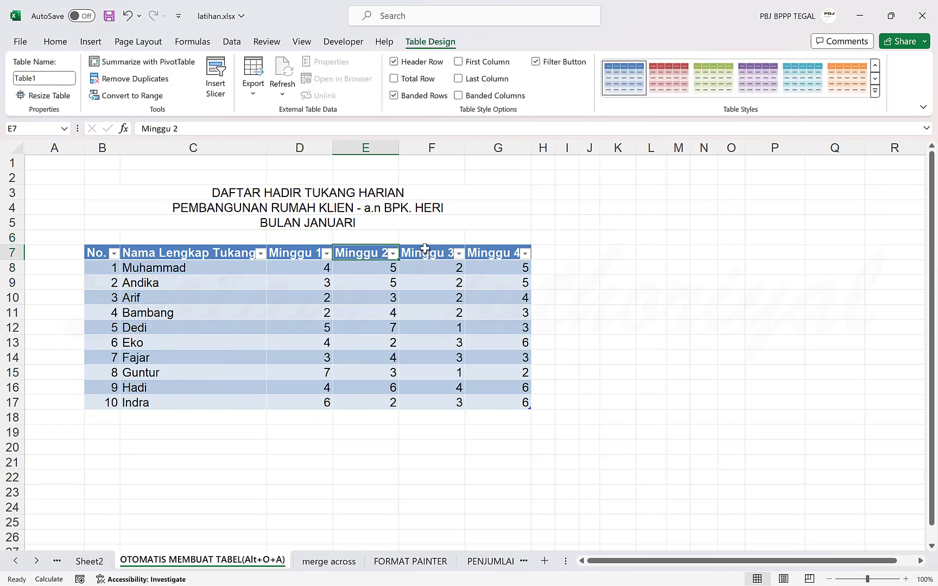
pyautogui.click(425, 252)
pyautogui.click(487, 252)
pyautogui.click(671, 385)
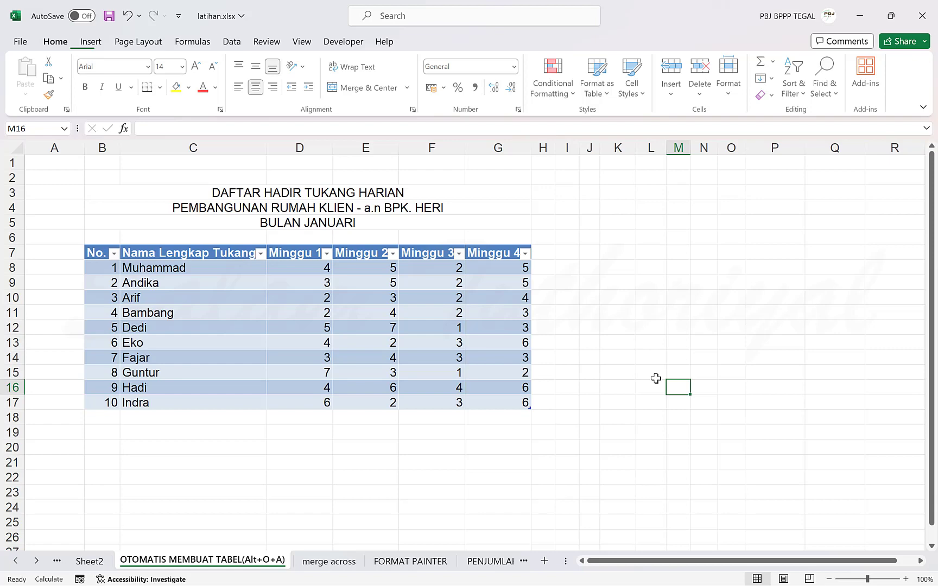
pyautogui.hotkey('ctrl', 'z')
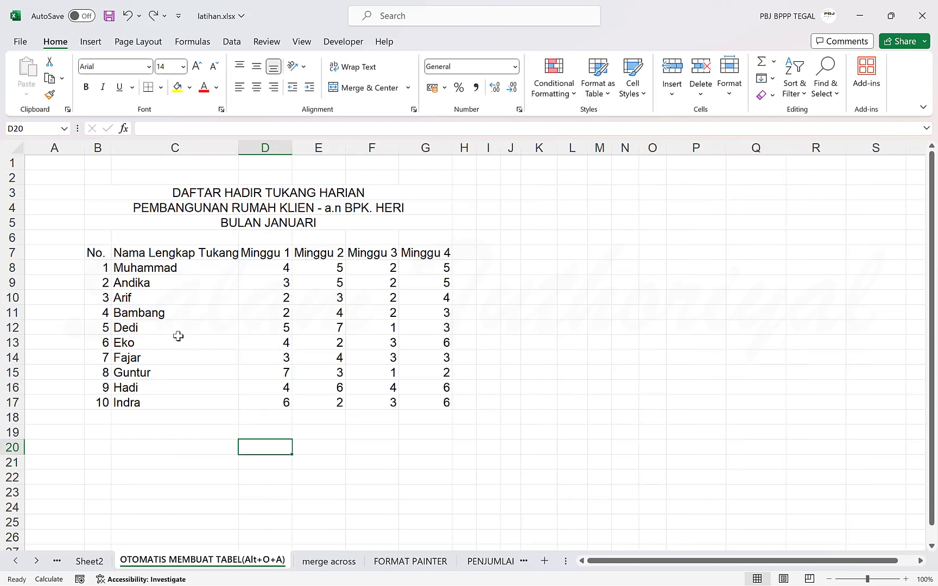
# - Apply the AutoFormat style Colorful 1 to the attendance data in B7:G17
pyautogui.click(148, 312)
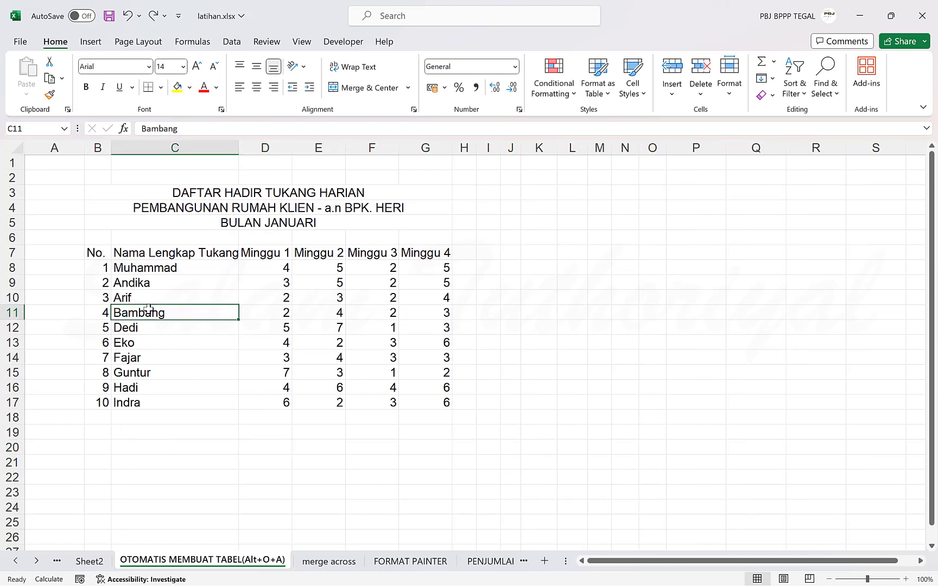
pyautogui.press('alt')
pyautogui.press('o')
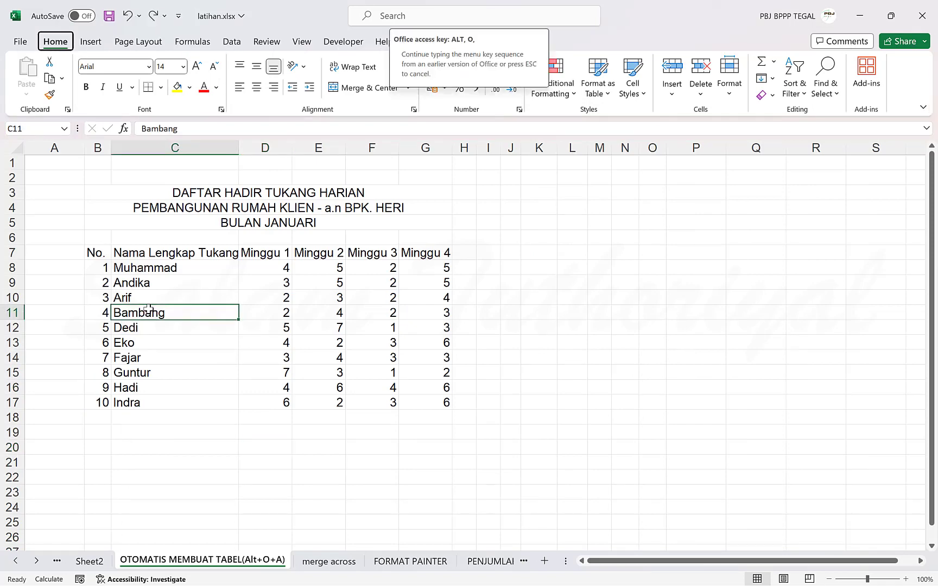
pyautogui.press('a')
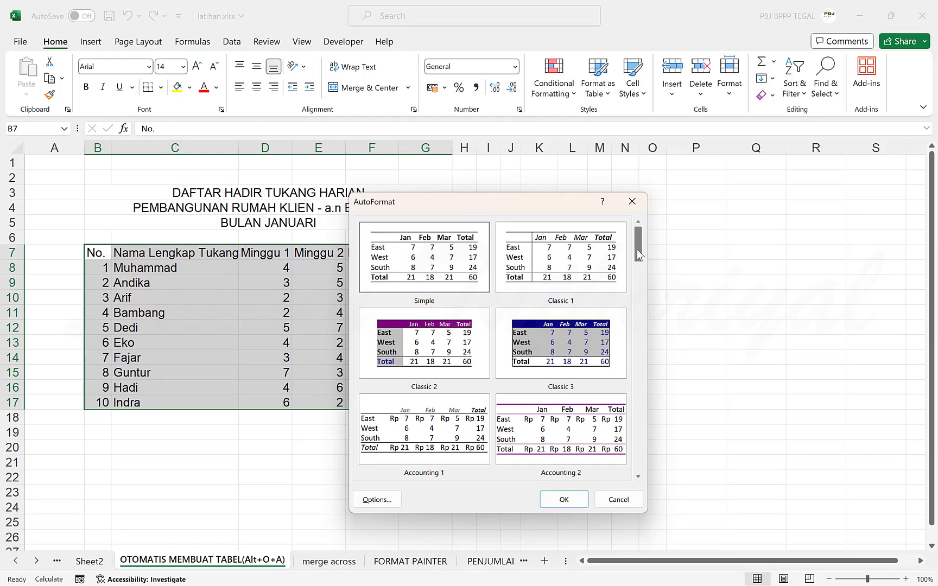
pyautogui.moveTo(637, 249); pyautogui.dragTo(646, 293)
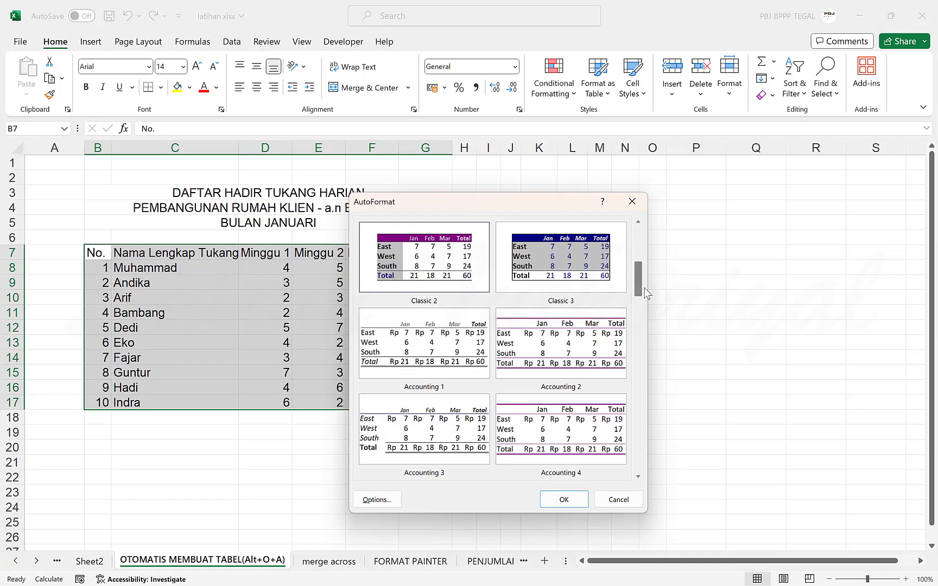
pyautogui.click(638, 476)
pyautogui.click(638, 476)
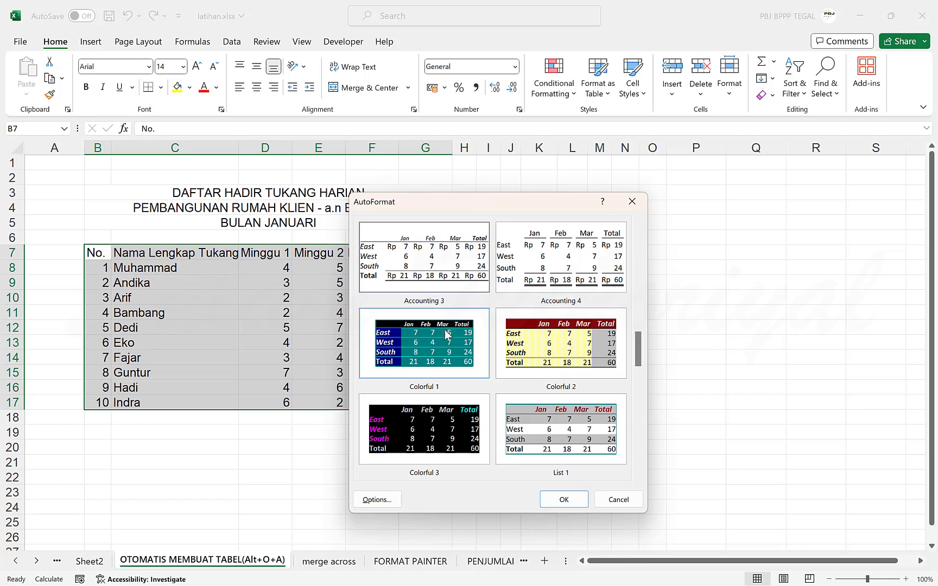
pyautogui.click(437, 343)
pyautogui.click(565, 500)
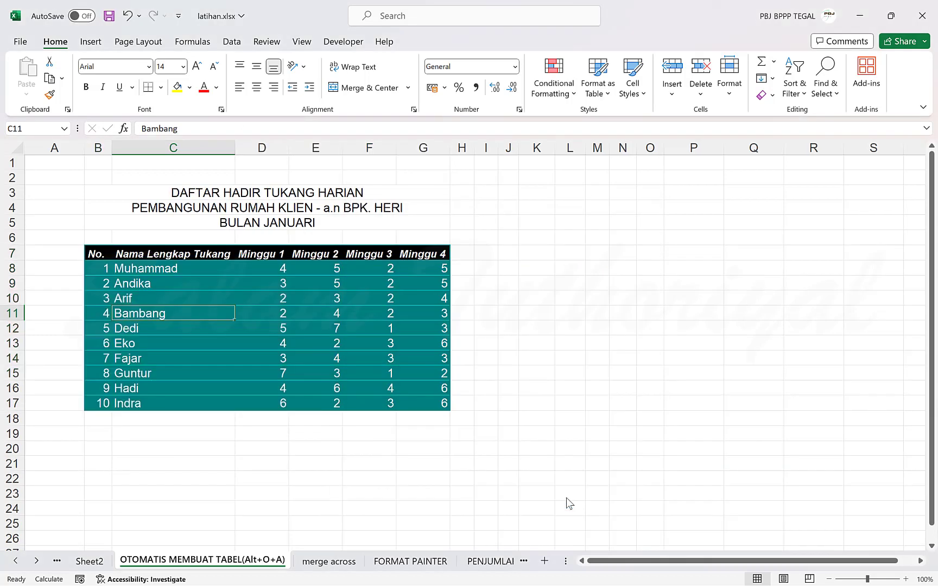
pyautogui.click(276, 451)
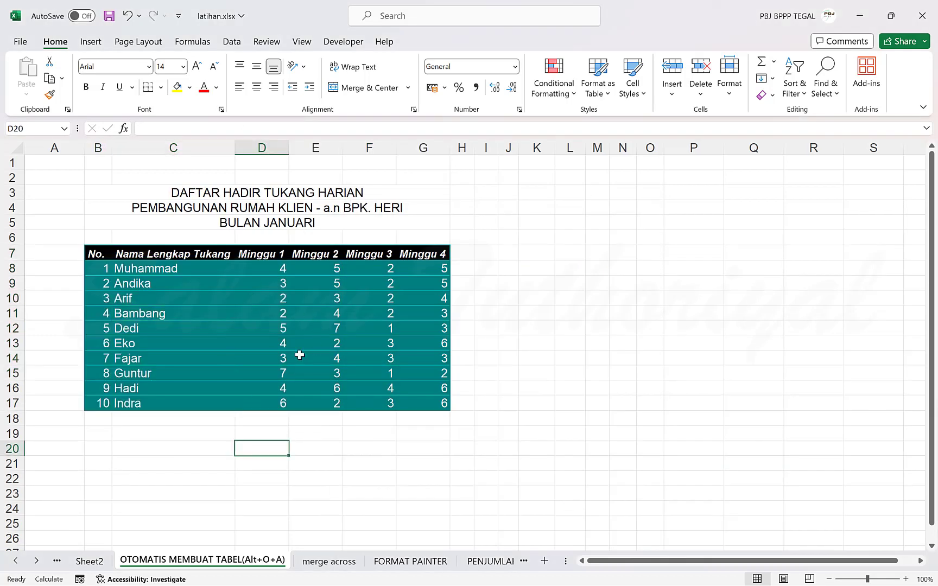
pyautogui.click(327, 463)
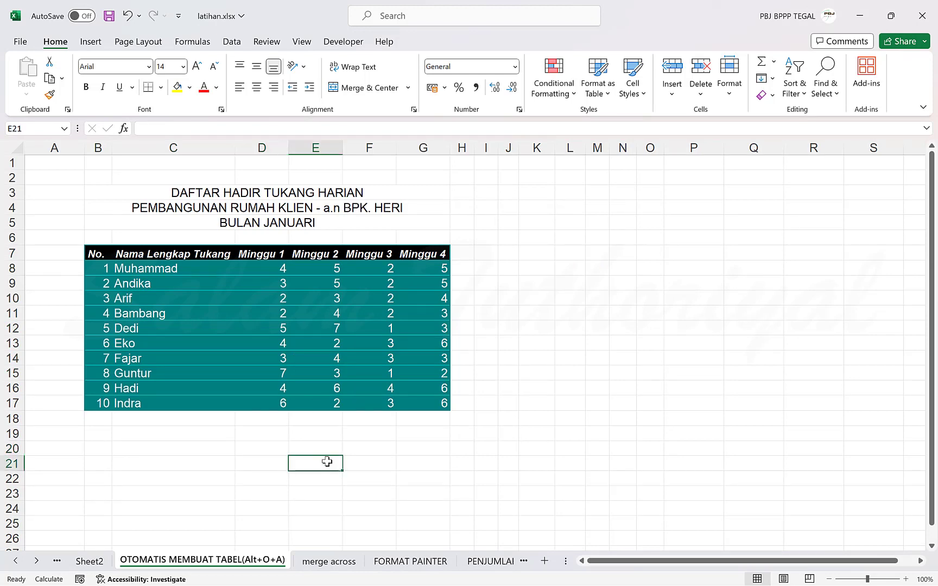
# - On the "merge across" worksheet, unmerge the three report title rows in A1:N3
pyautogui.click(329, 561)
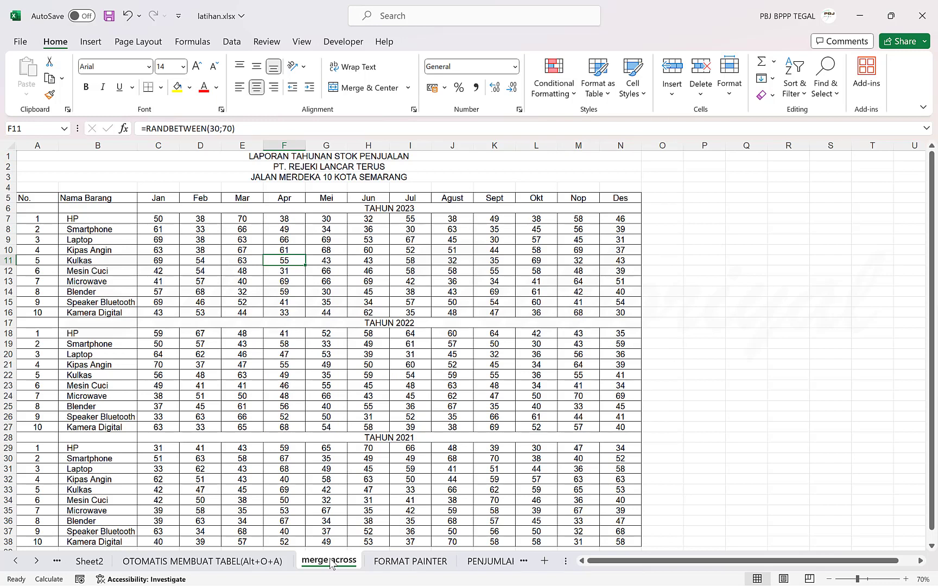
pyautogui.click(286, 158)
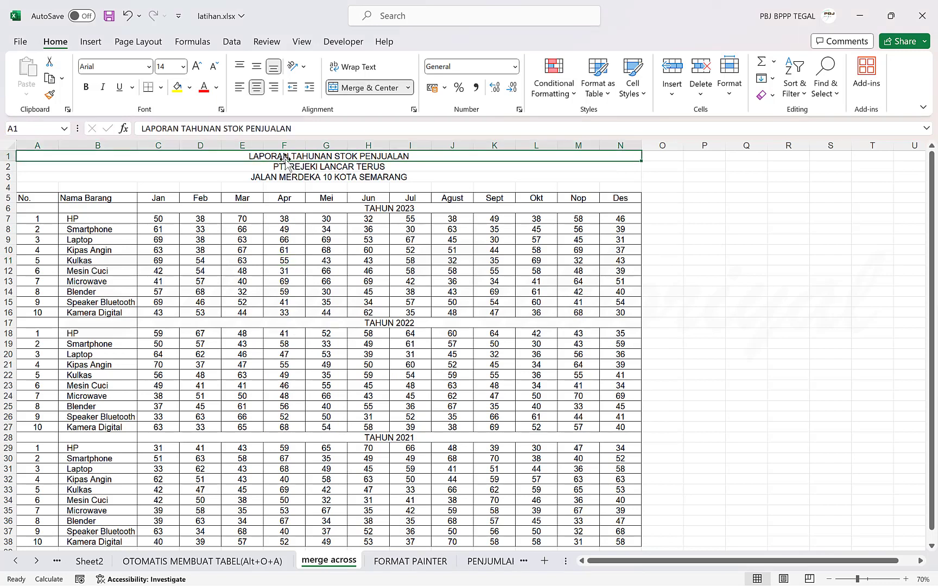
pyautogui.click(289, 167)
pyautogui.click(293, 186)
pyautogui.moveTo(288, 158); pyautogui.dragTo(293, 178)
pyautogui.click(341, 89)
pyautogui.click(242, 271)
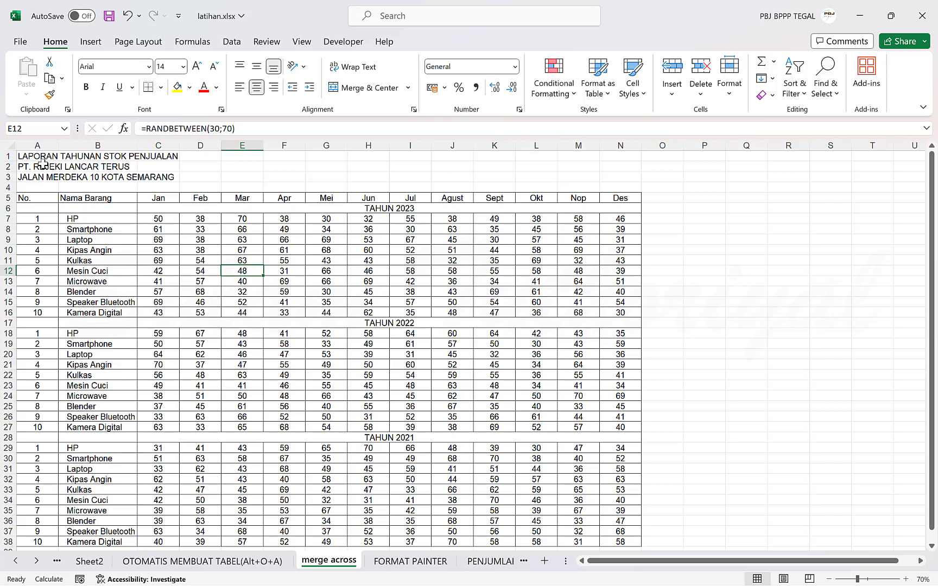
# - Merge and center the three report title rows one at a time across A1:N1, A2:N2 and A3:N3
pyautogui.moveTo(43, 157); pyautogui.dragTo(629, 156)
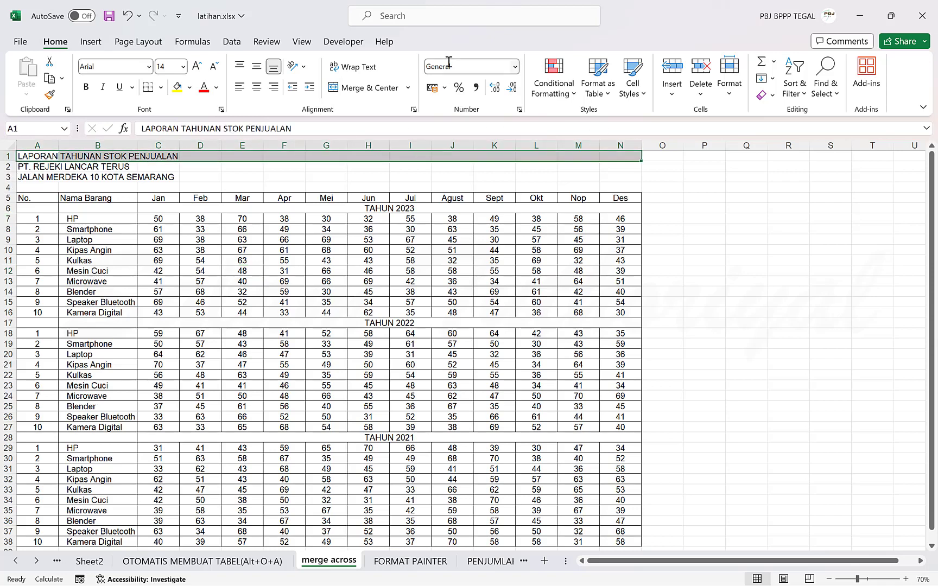
pyautogui.click(369, 88)
pyautogui.moveTo(33, 167); pyautogui.dragTo(630, 166)
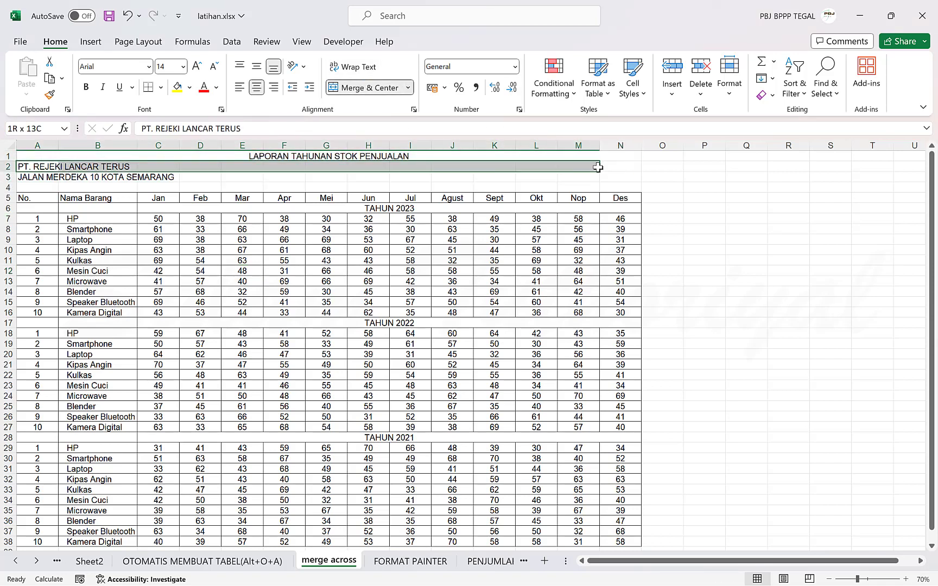
pyautogui.click(363, 91)
pyautogui.moveTo(22, 178); pyautogui.dragTo(622, 179)
pyautogui.click(367, 88)
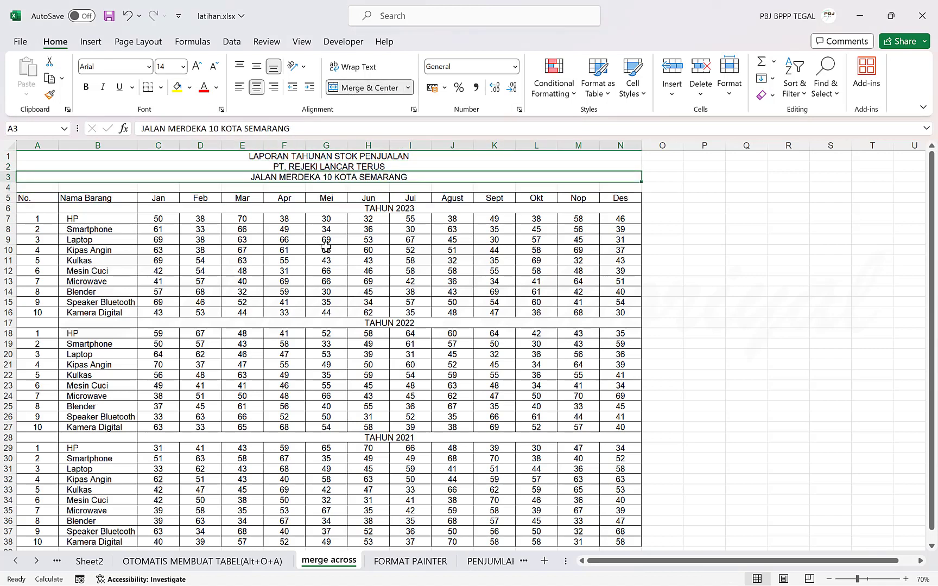
# - Undo the three separate title row merges
pyautogui.hotkey('ctrl', 'z')
pyautogui.hotkey('ctrl', 'z')
pyautogui.hotkey('ctrl', 'z')
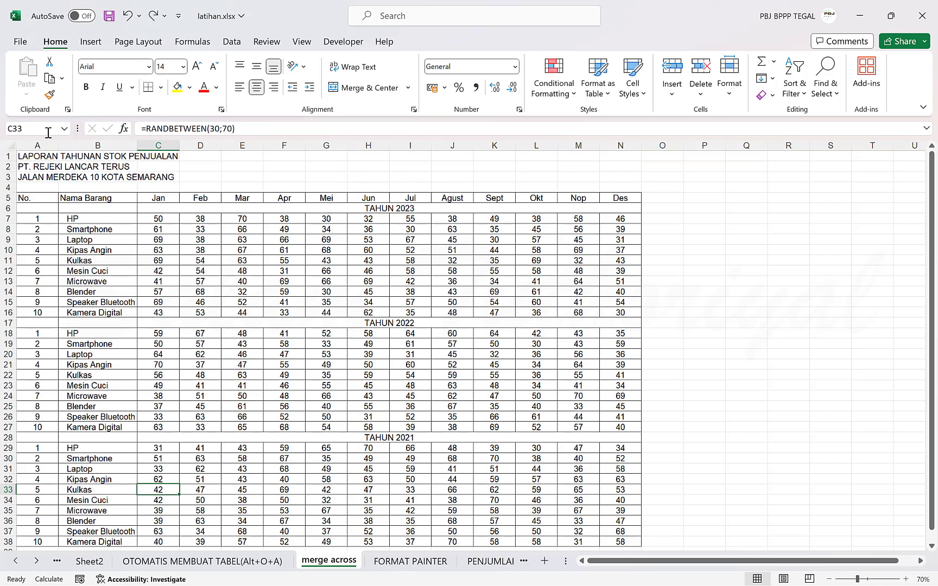
# - Apply Merge Across to the title rows in A1:N3 and center their text horizontally
pyautogui.moveTo(27, 156); pyautogui.dragTo(639, 175)
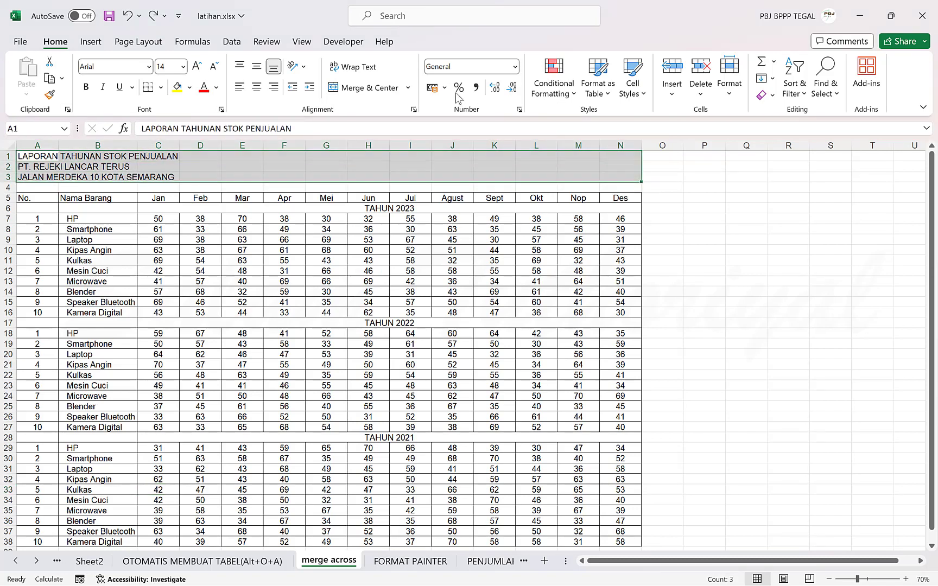
pyautogui.click(409, 92)
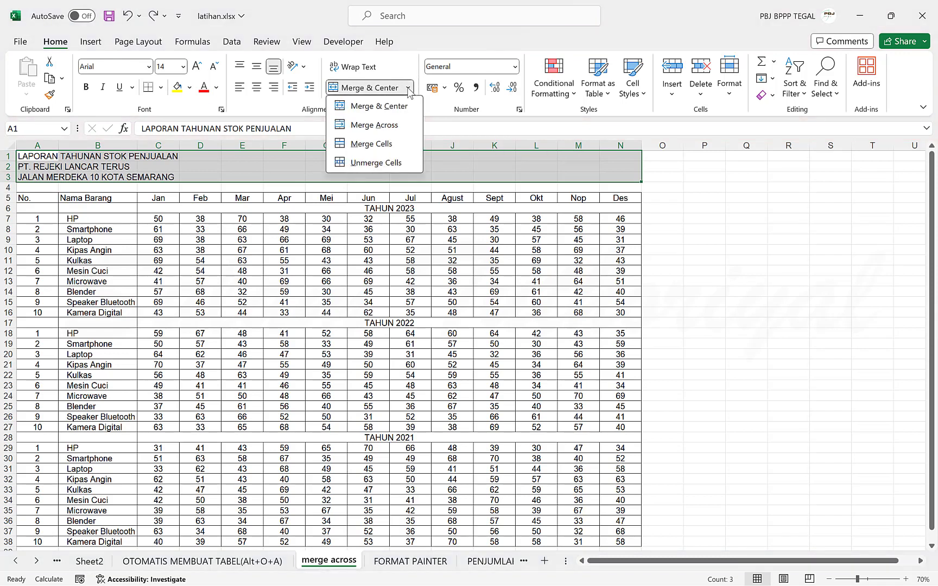
pyautogui.click(391, 126)
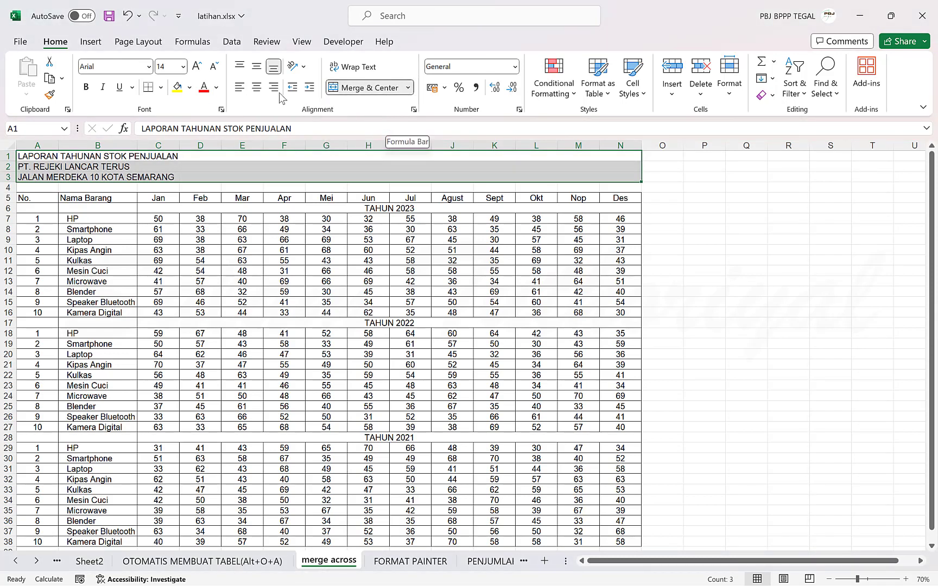
pyautogui.click(257, 88)
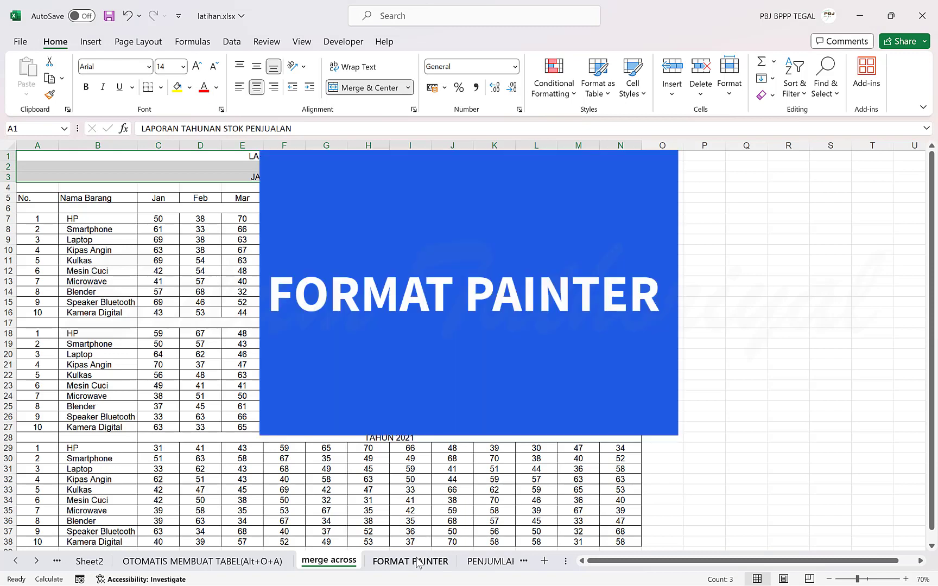
# - On the "FORMAT PAINTER" worksheet, give cell E9 a standard green fill with bold italic text
pyautogui.click(417, 562)
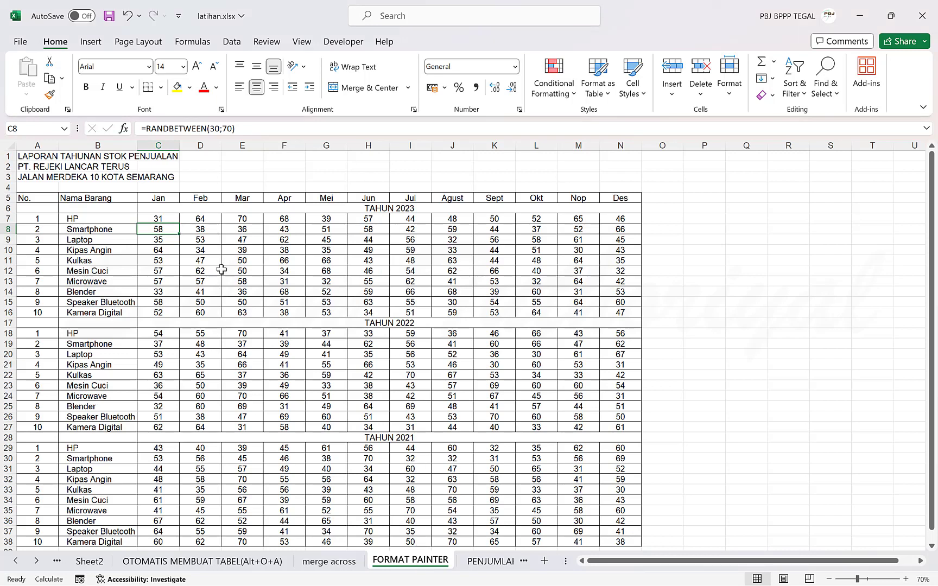
pyautogui.click(247, 236)
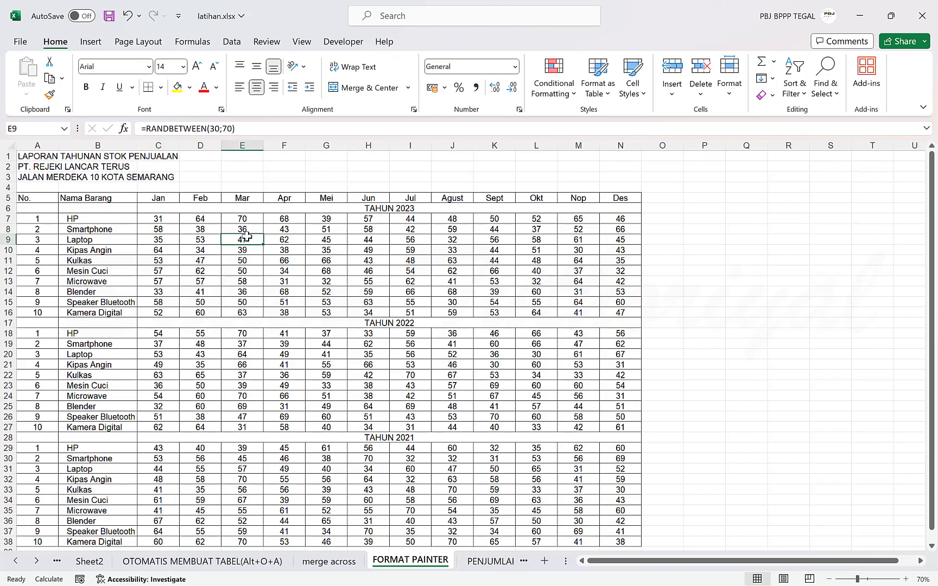
pyautogui.click(189, 88)
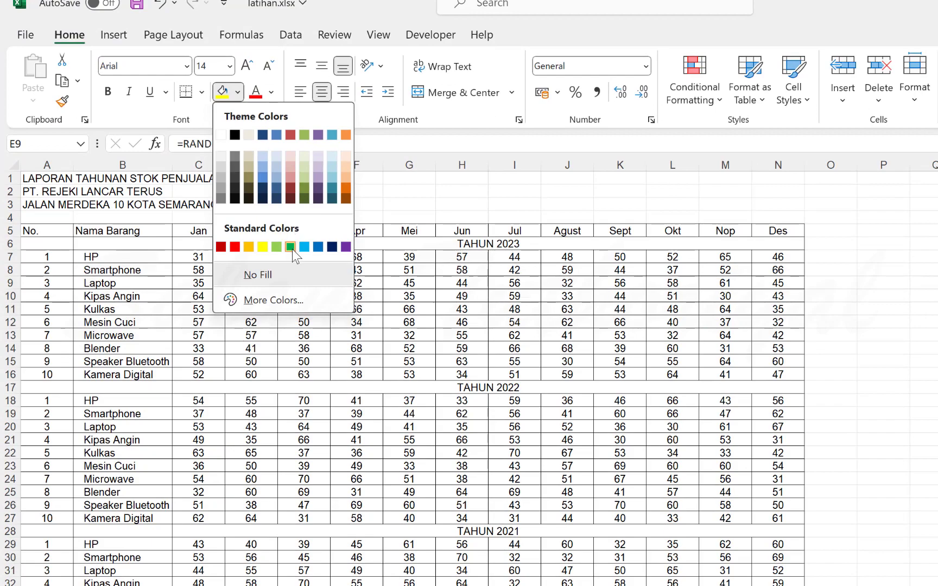
pyautogui.click(291, 248)
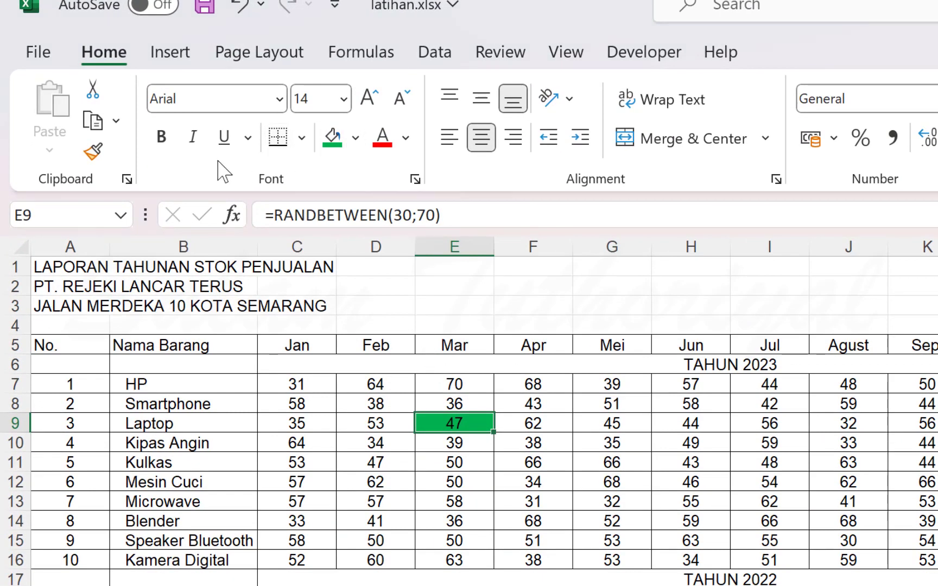
pyautogui.click(162, 138)
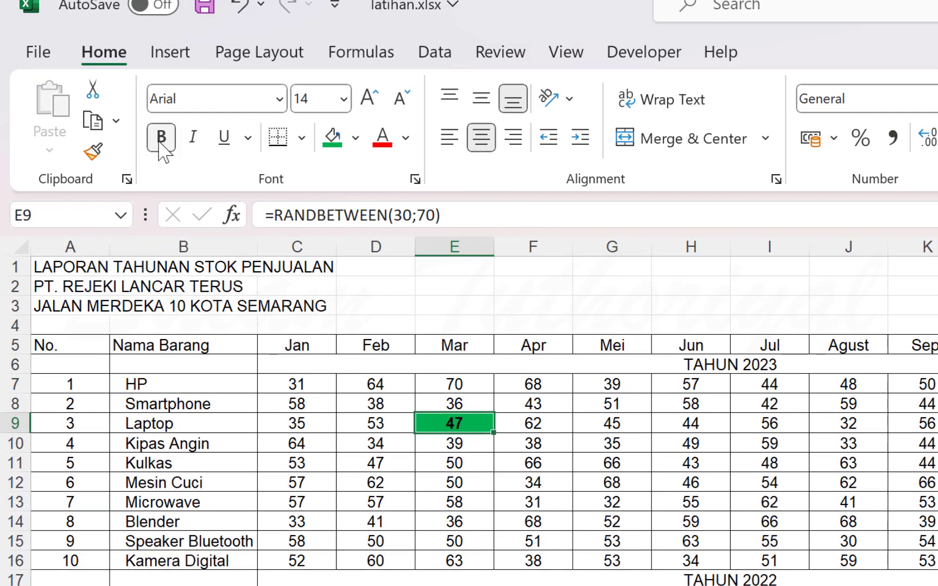
pyautogui.click(194, 139)
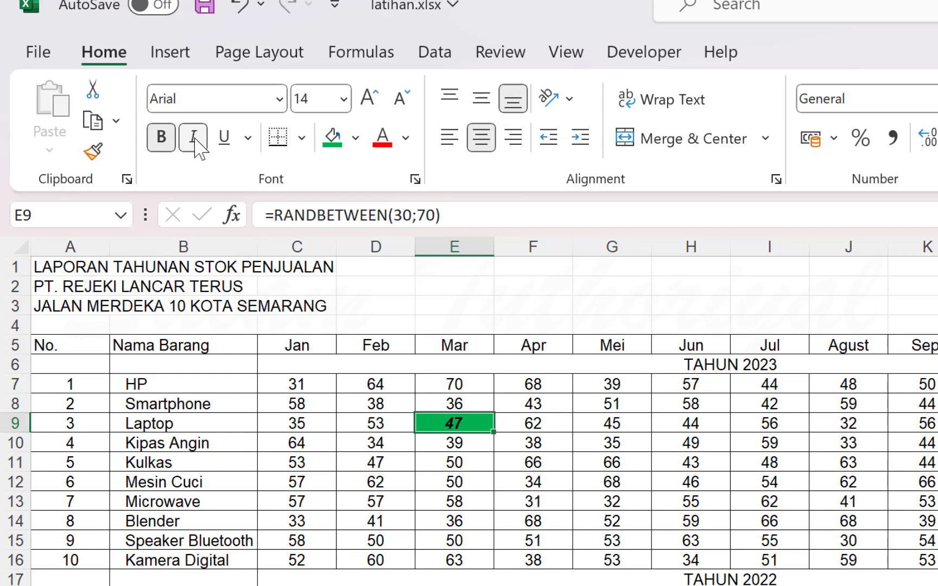
# - Format cell G11 manually with the same green fill and bold italic text
pyautogui.click(594, 468)
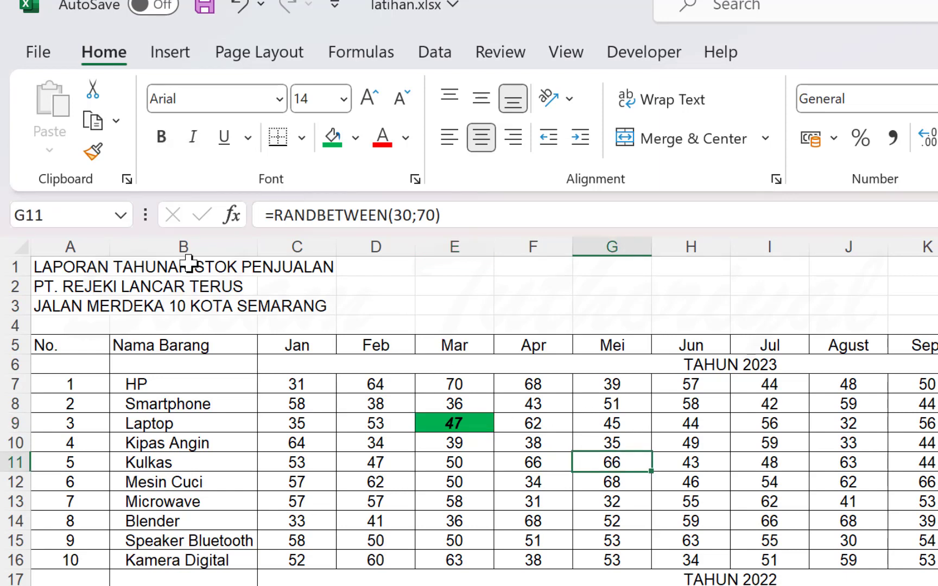
pyautogui.click(331, 137)
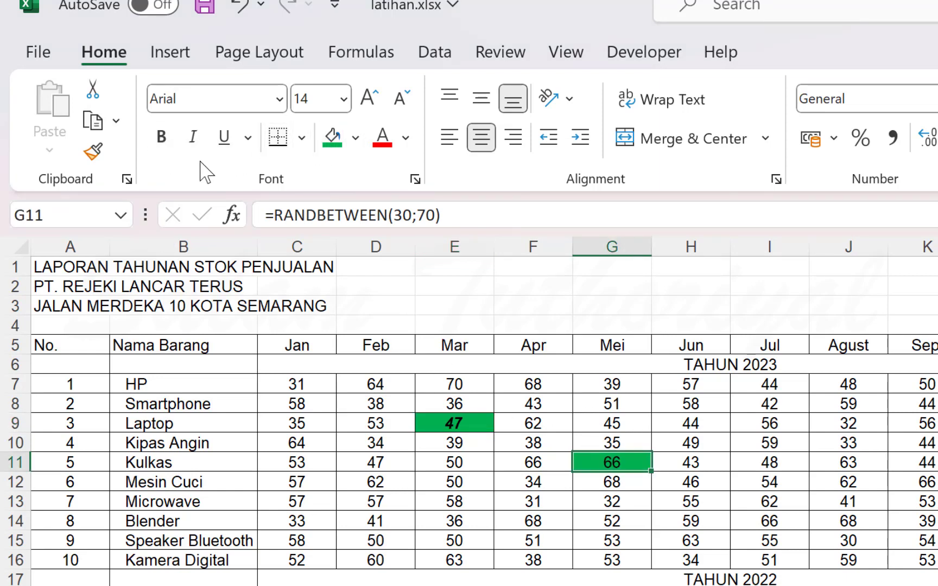
pyautogui.click(160, 139)
pyautogui.click(192, 137)
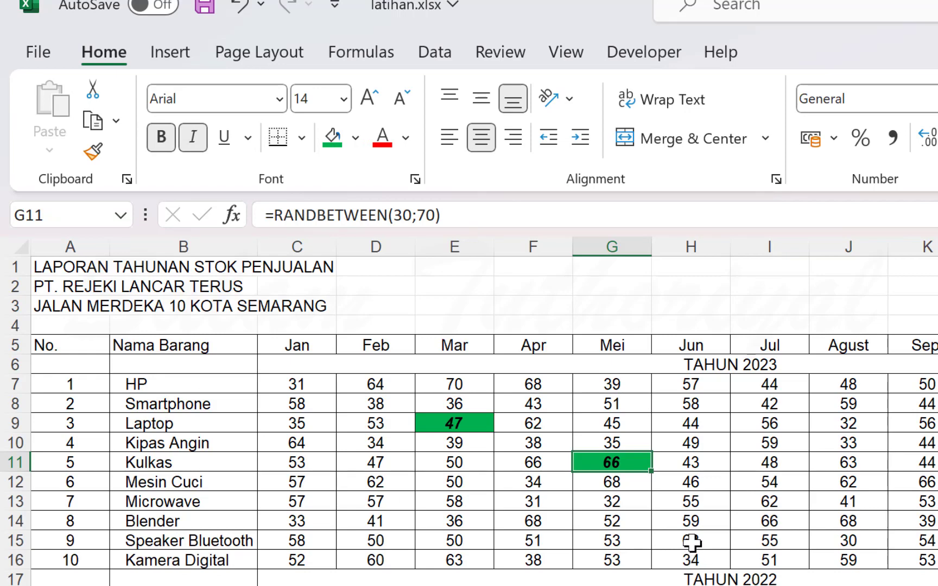
# - Use Format Painter to copy the formatting of E9 to C12 and that of C12 to E14
pyautogui.click(533, 521)
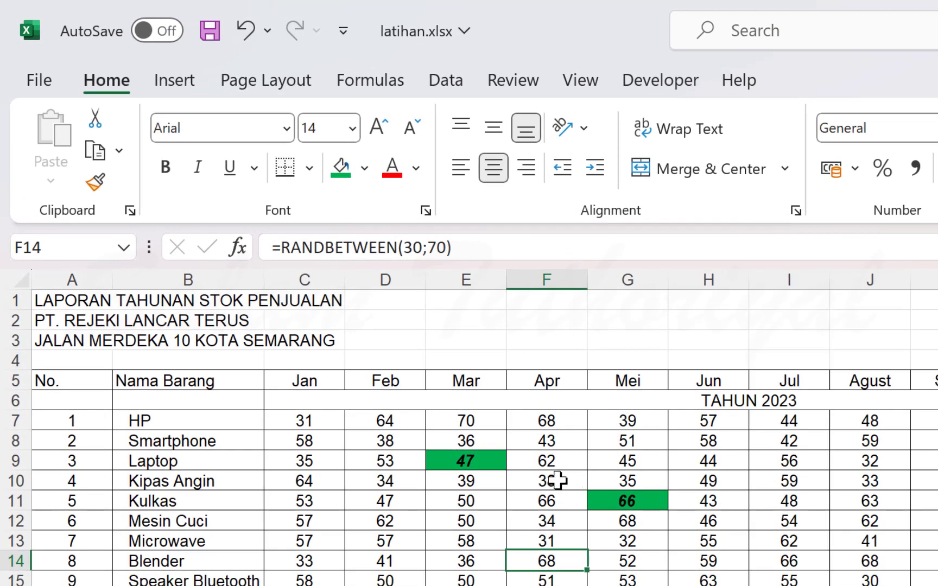
pyautogui.click(488, 457)
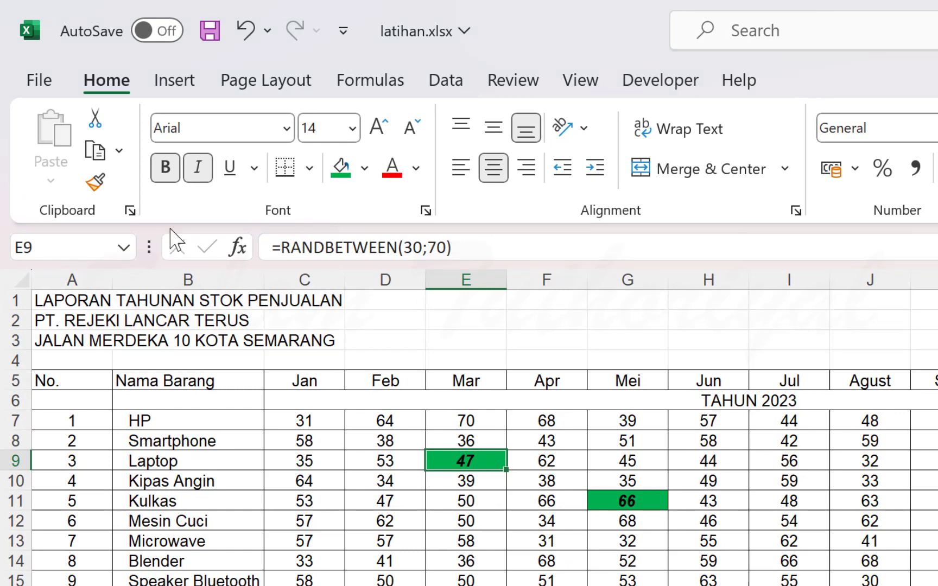
pyautogui.click(95, 186)
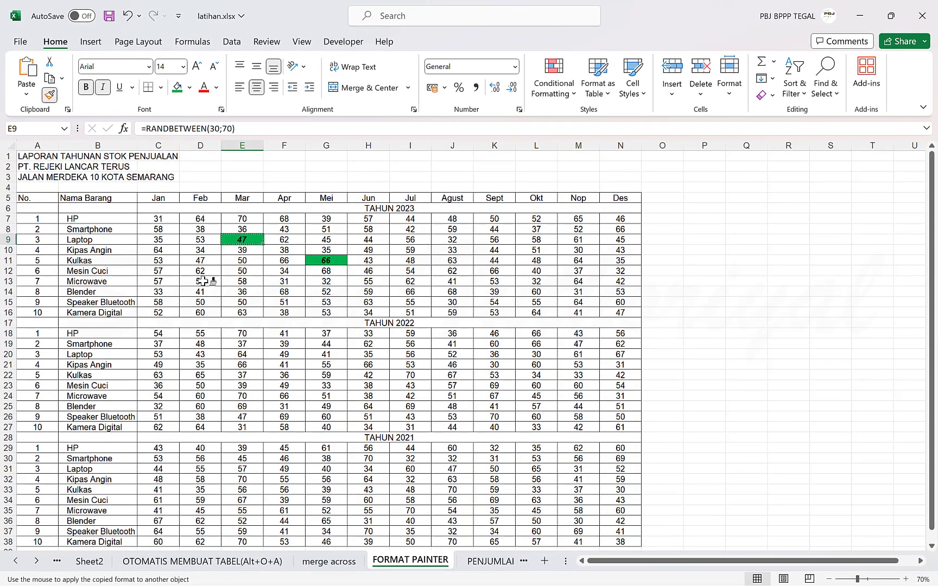
pyautogui.click(171, 270)
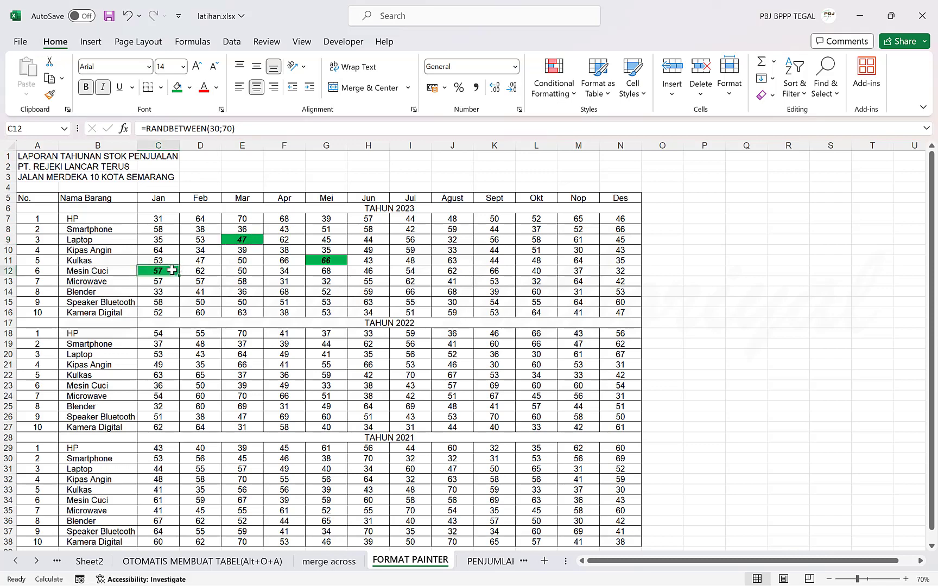
pyautogui.click(54, 96)
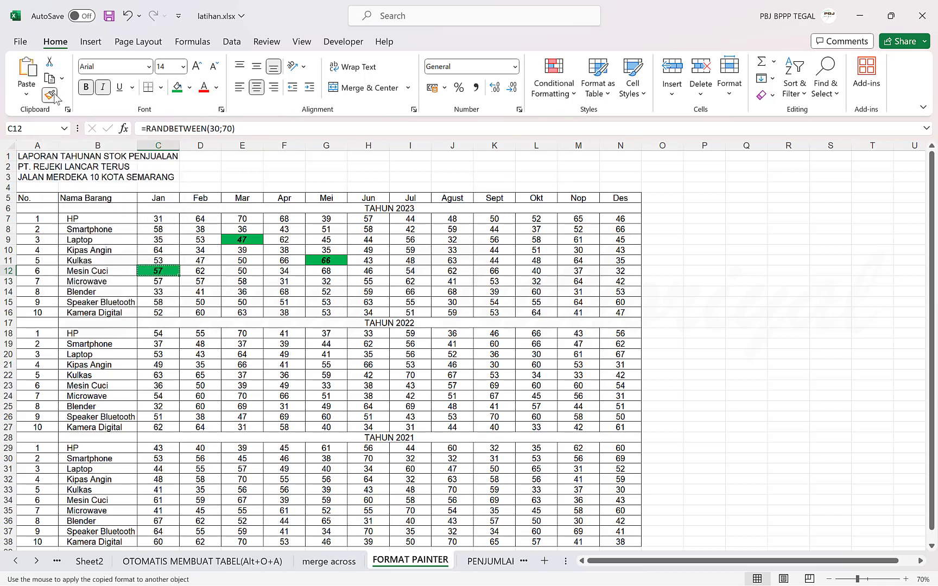
pyautogui.click(241, 291)
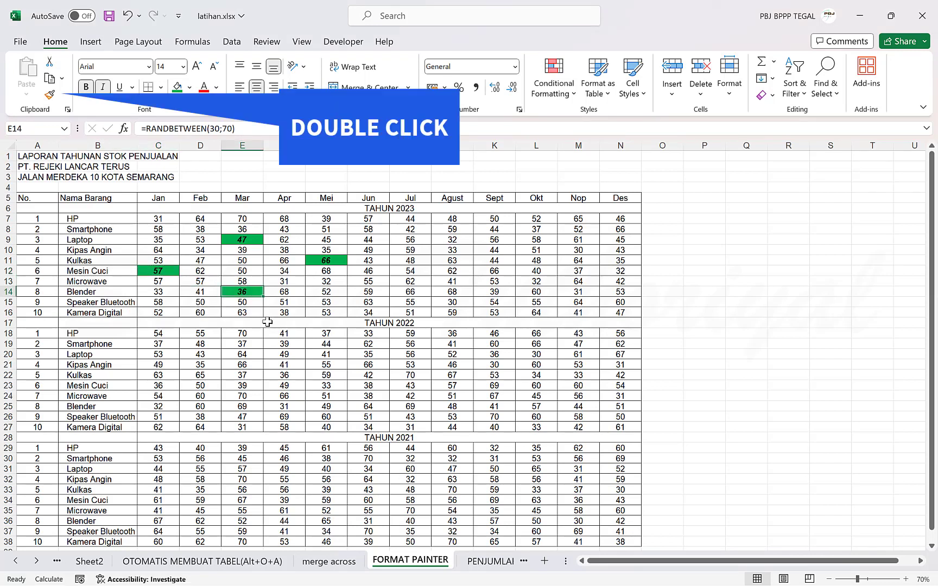
# - Copy E14's formatting with a locked Format Painter to J12, E22, H22, J25:J26, K22:K23, M21, G33, J31:J33 and M32
pyautogui.doubleClick(50, 95)
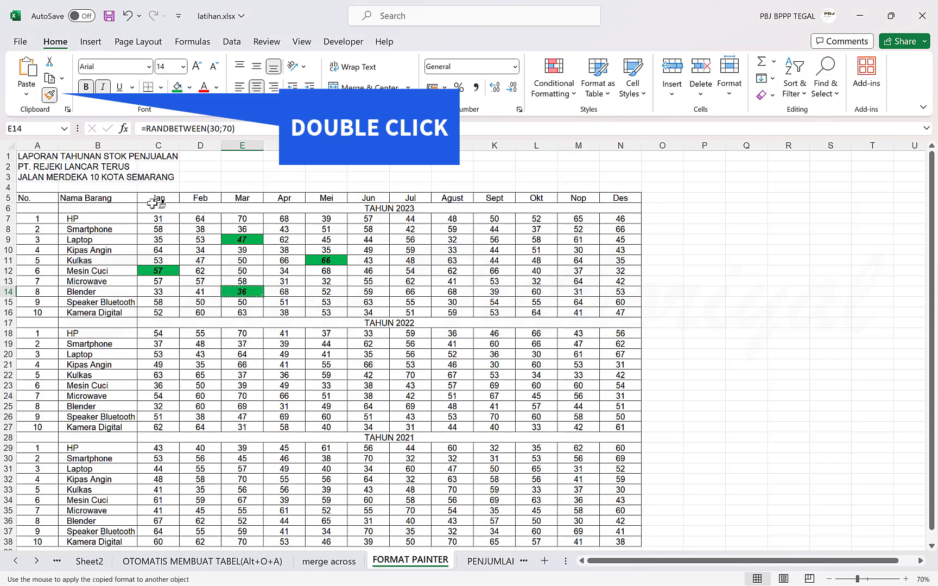
pyautogui.click(446, 271)
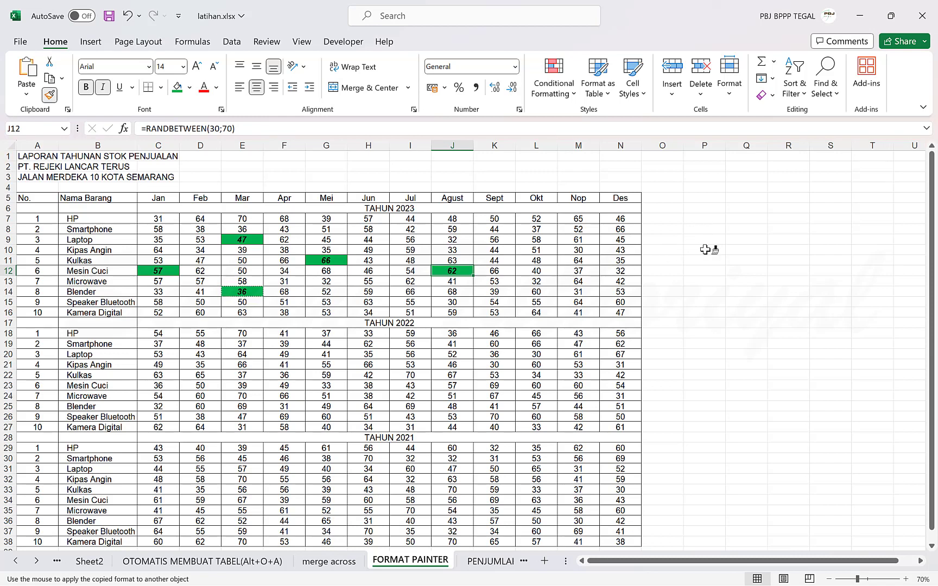
pyautogui.click(243, 375)
pyautogui.click(368, 375)
pyautogui.moveTo(452, 406); pyautogui.dragTo(452, 416)
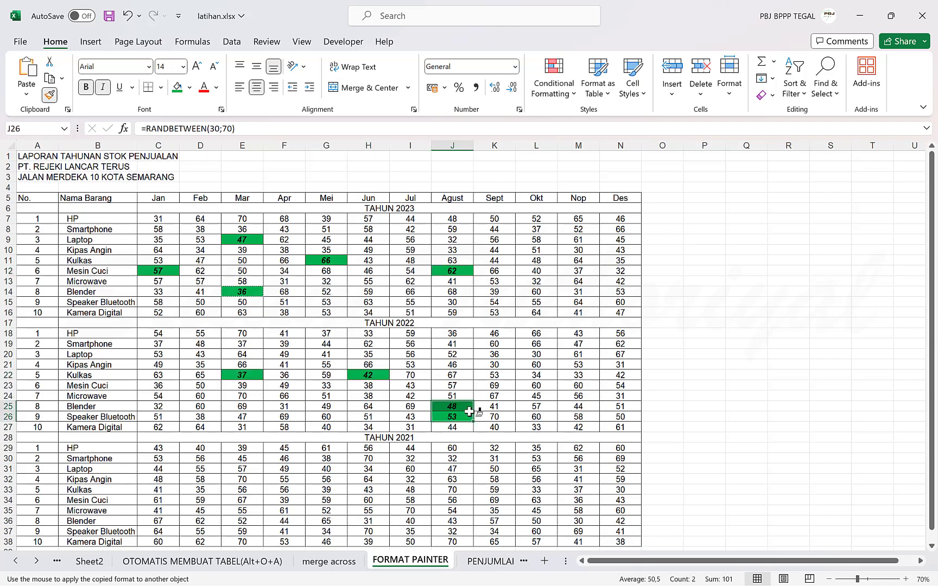
pyautogui.moveTo(494, 385); pyautogui.dragTo(494, 376)
pyautogui.click(577, 365)
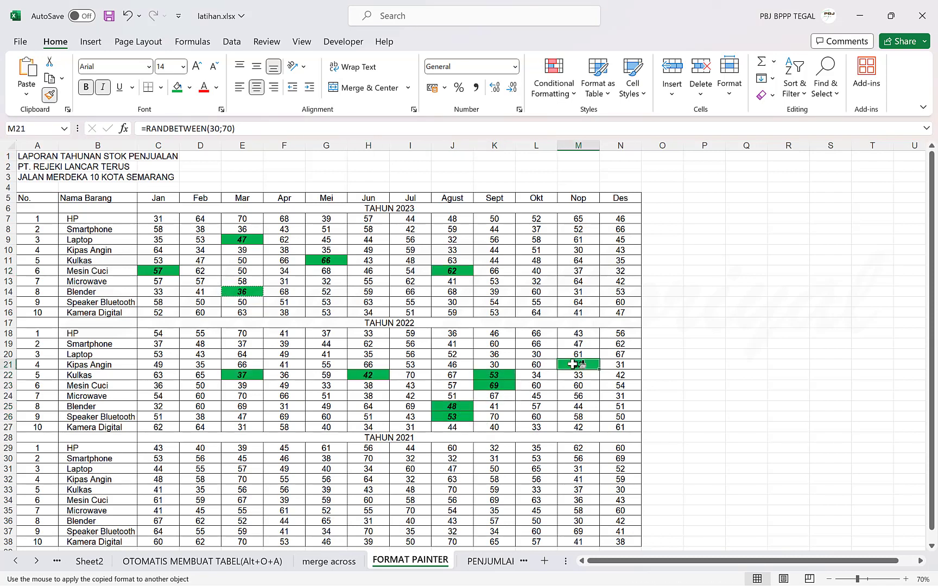
pyautogui.click(328, 489)
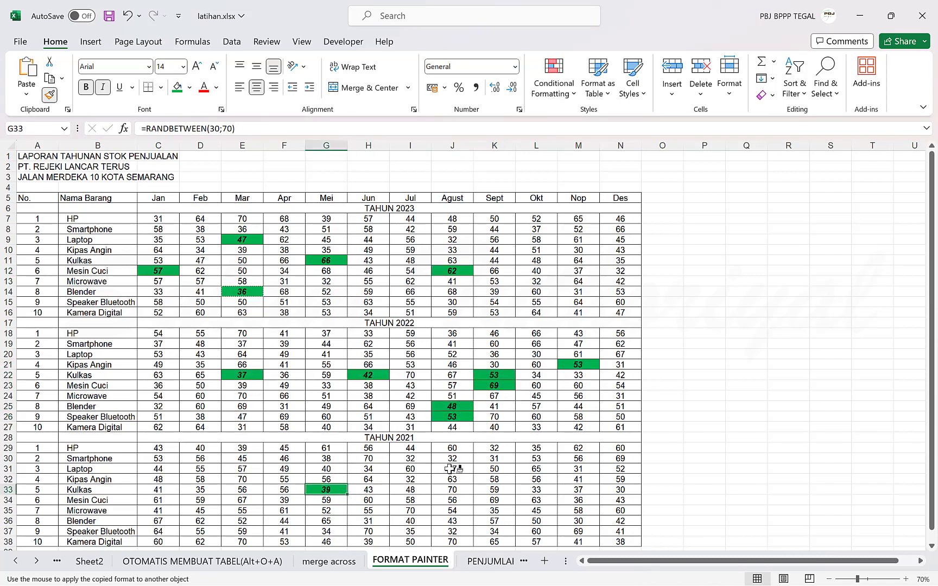
pyautogui.moveTo(452, 469); pyautogui.dragTo(453, 489)
pyautogui.click(578, 479)
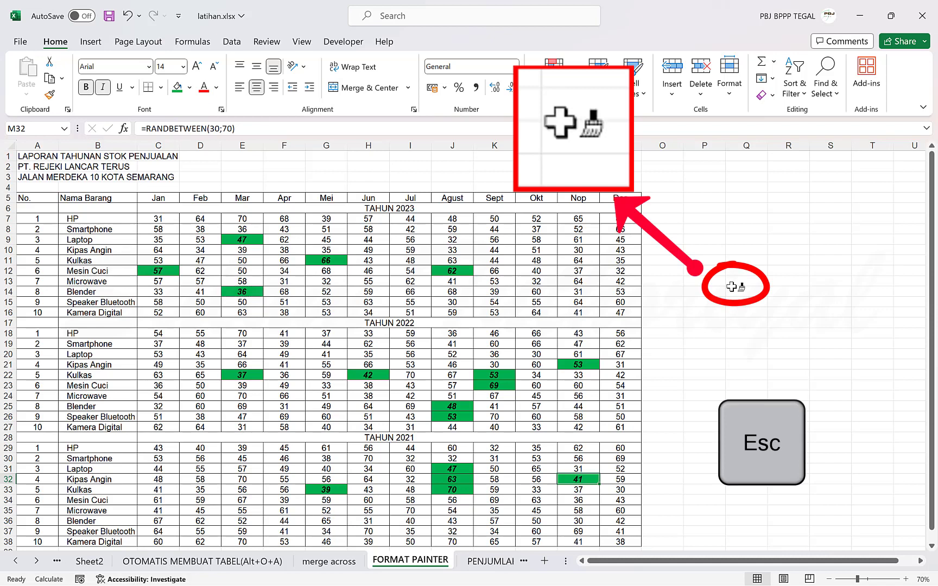
pyautogui.press('Escape')
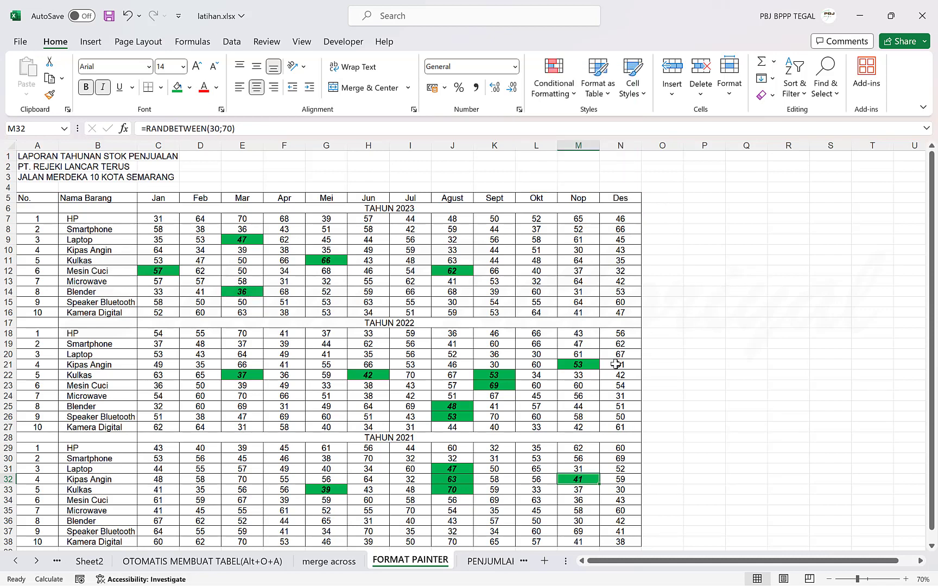
# - On the "PENJUMLAHAN OTOMATIS (Alt+=)" worksheet, enter the formula =sum(C7:C16) in C17 to total the Jan column
pyautogui.click(494, 563)
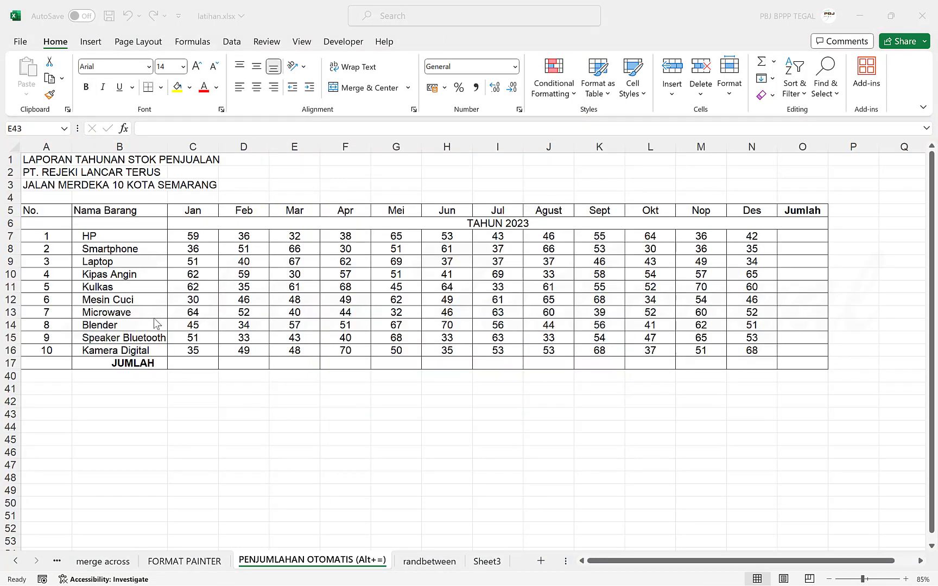
pyautogui.click(194, 362)
pyautogui.write('=')
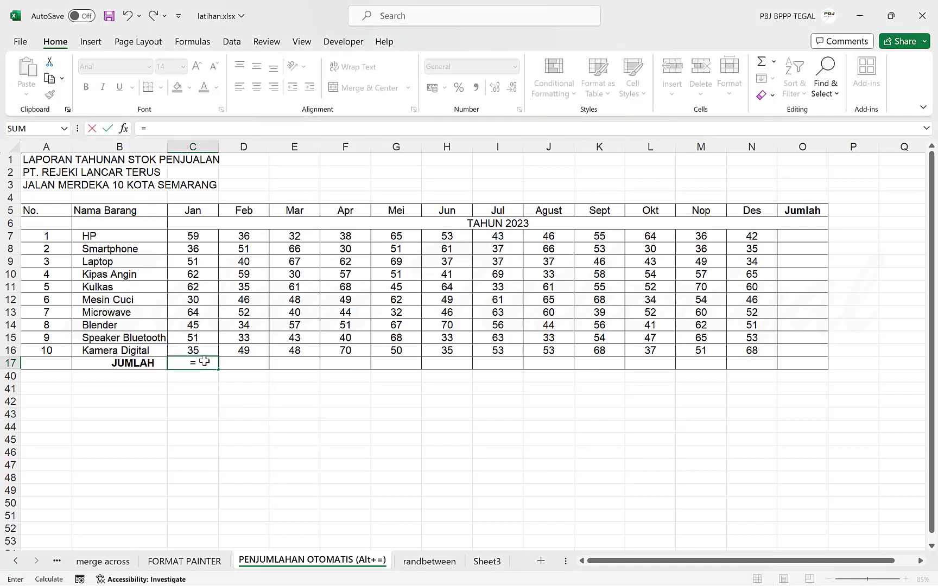
pyautogui.write('sum')
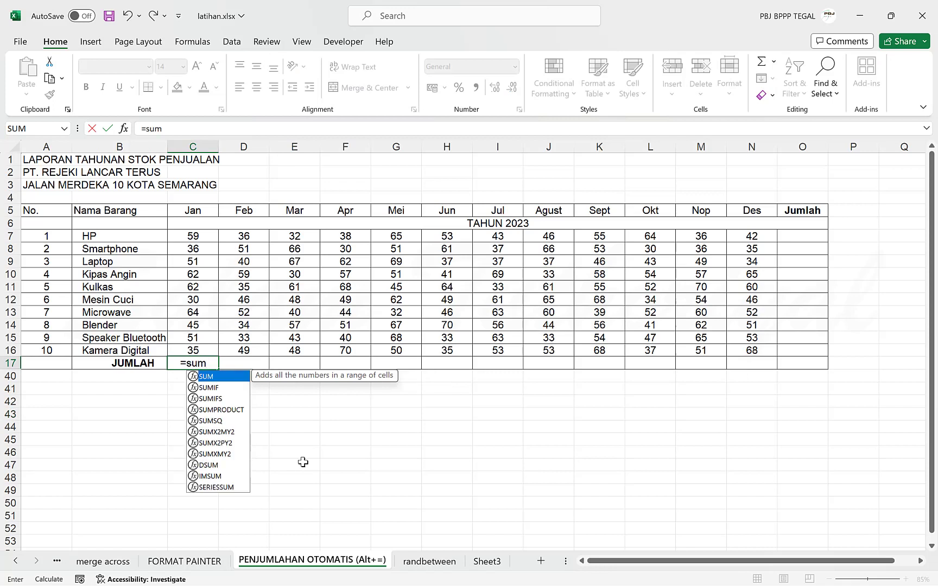
pyautogui.write('(')
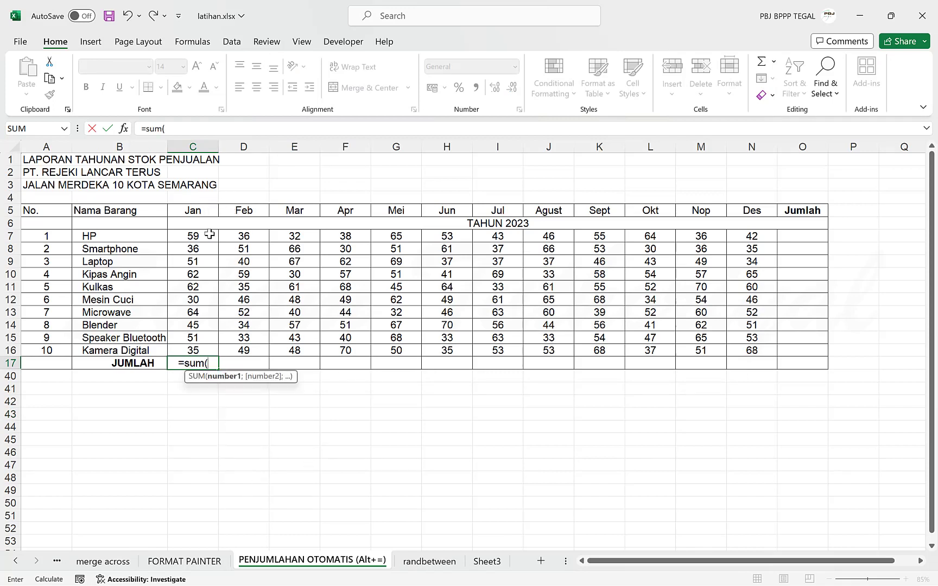
pyautogui.moveTo(210, 235); pyautogui.dragTo(212, 346)
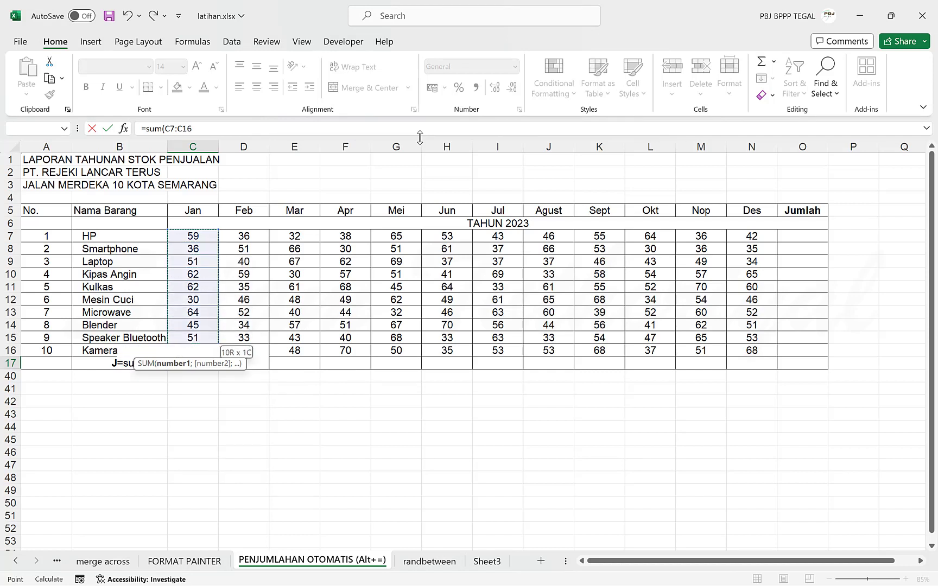
pyautogui.press('F2')
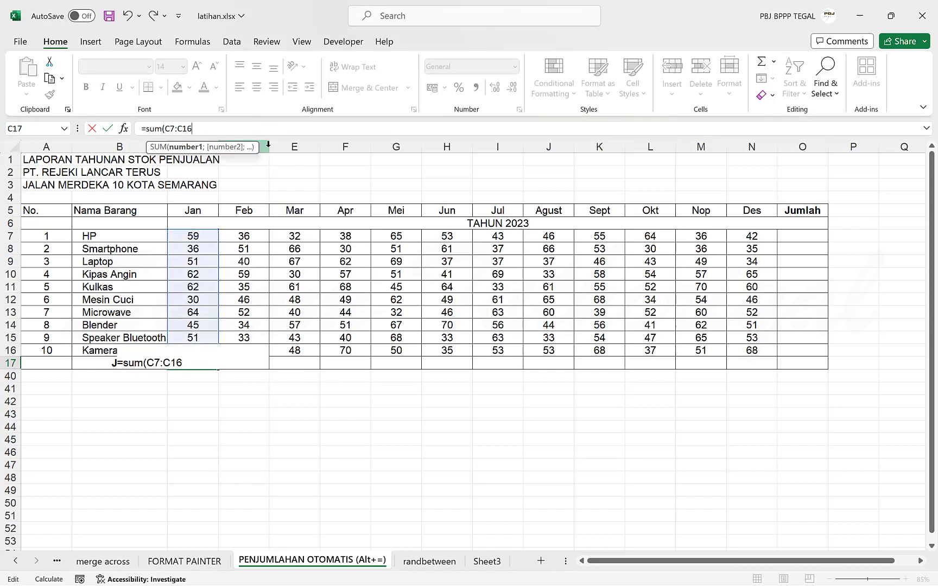
pyautogui.write(')')
pyautogui.press('Return')
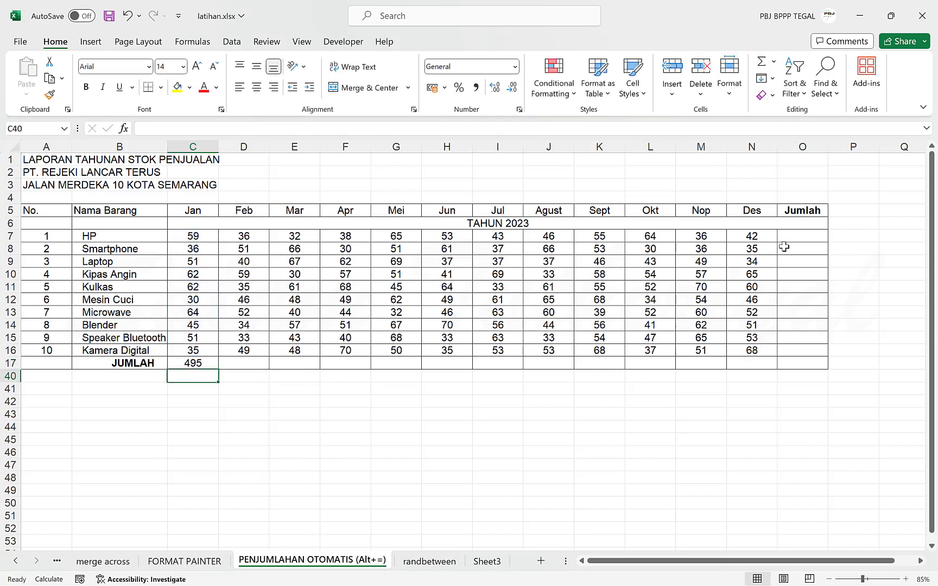
# - Fill the manually written Jan total formula from C17 across to N17 and save the workbook
pyautogui.click(208, 367)
pyautogui.moveTo(218, 369); pyautogui.dragTo(770, 384)
pyautogui.hotkey('ctrl', 's')
# - Enter the formula =sum(C7:N7) in O7 to total the HP row under Jumlah
pyautogui.click(801, 236)
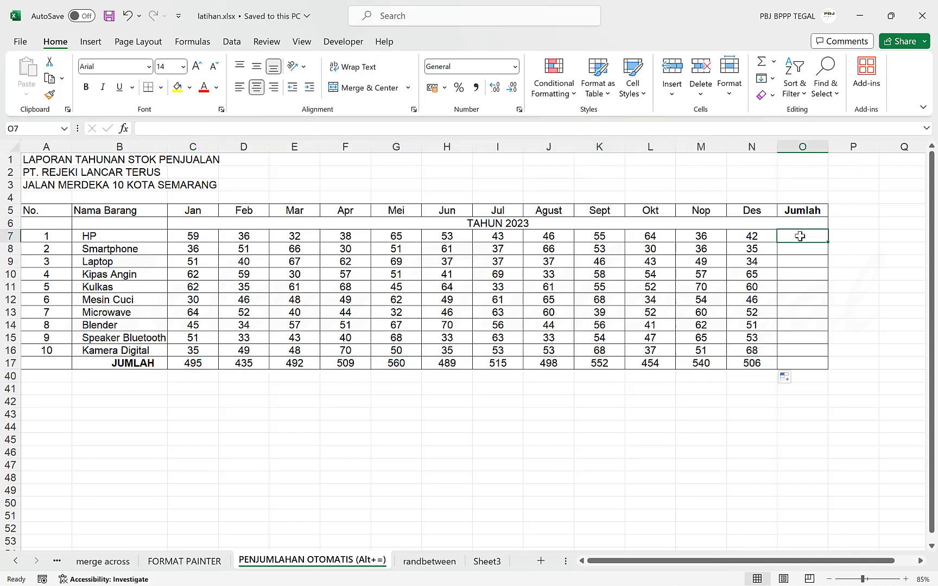
pyautogui.hscroll(1, 869, 211)
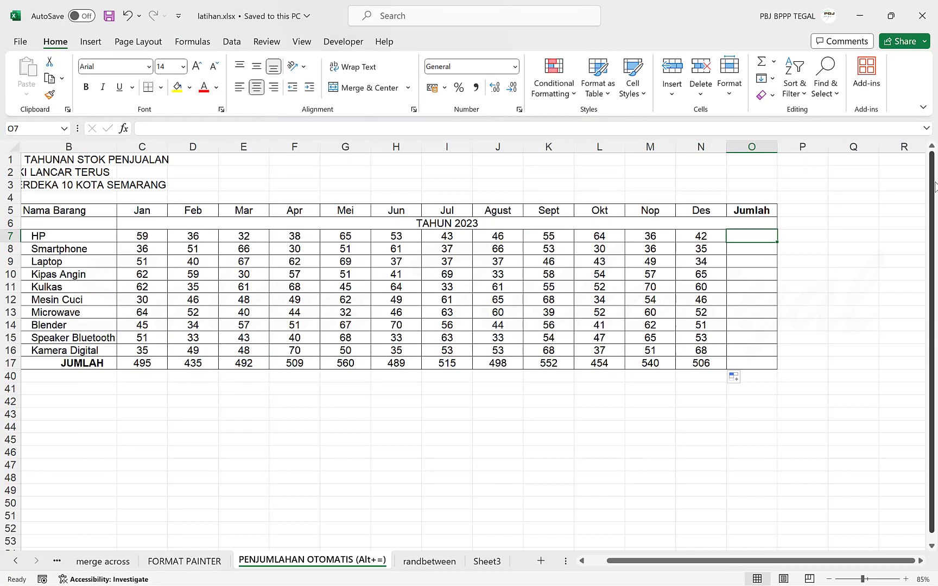
pyautogui.write('=sum(')
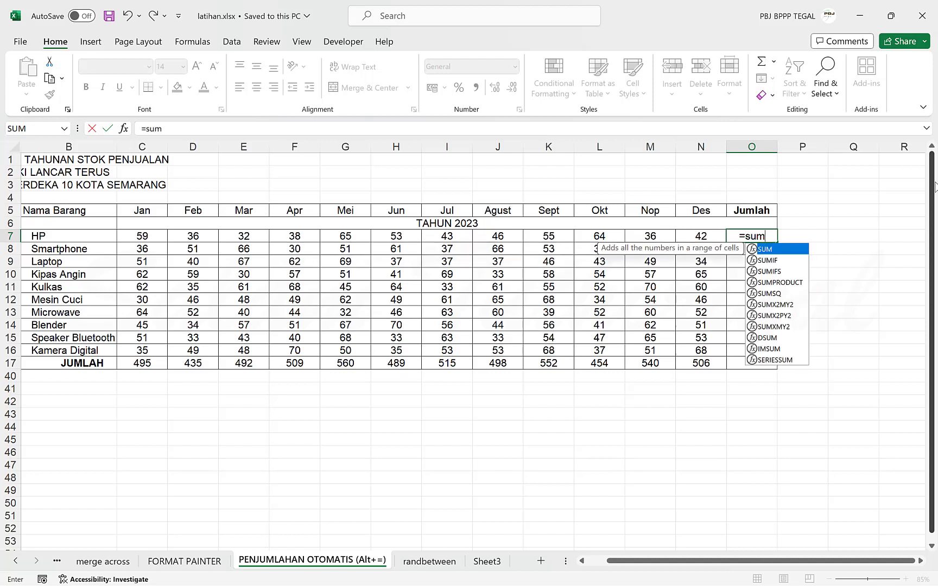
pyautogui.click(136, 237)
pyautogui.hotkey('shift', 'Right')
pyautogui.hotkey('shift', 'Right')
pyautogui.hotkey('shift', 'Right')
pyautogui.hotkey('shift', 'Right')
pyautogui.hotkey('shift', 'Right')
pyautogui.hotkey('shift', 'Right')
pyautogui.hotkey('shift', 'Right')
pyautogui.hotkey('shift', 'Right')
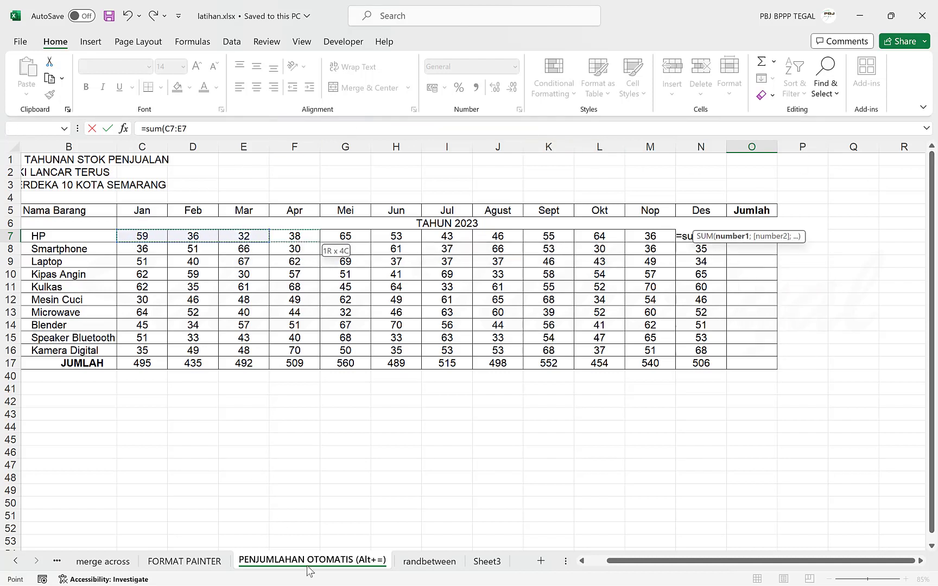
pyautogui.hotkey('shift', 'Right')
pyautogui.hotkey('shift', 'Right')
pyautogui.hotkey('shift', 'Right')
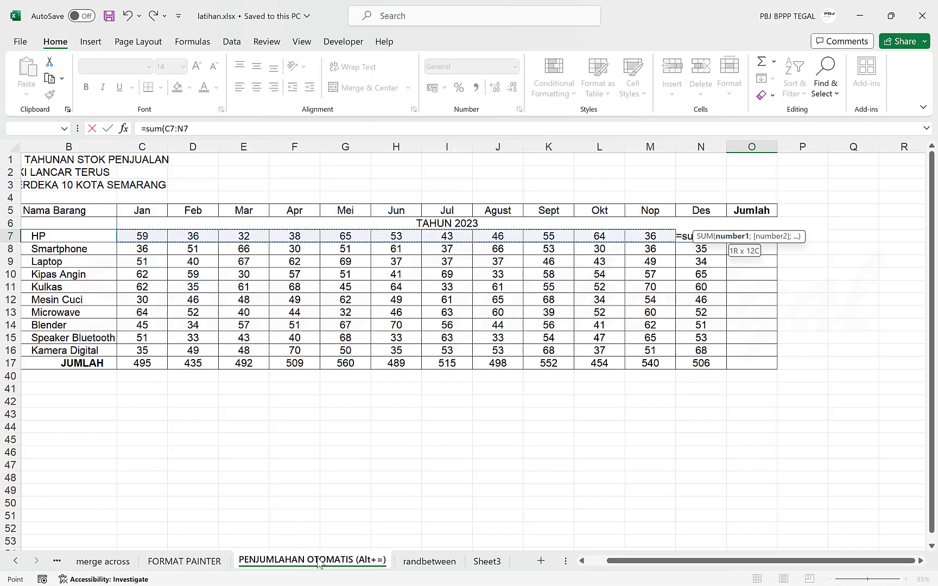
pyautogui.click(325, 128)
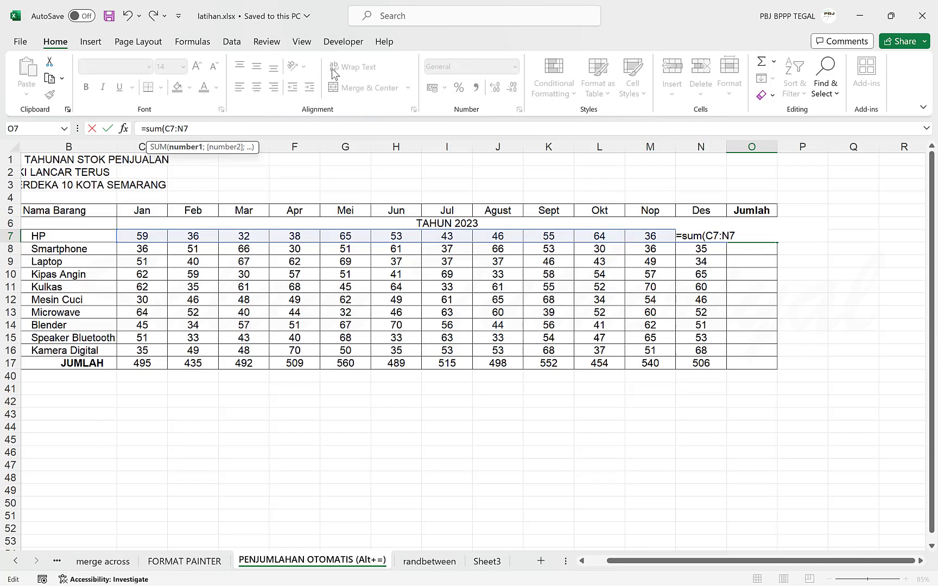
pyautogui.write(')')
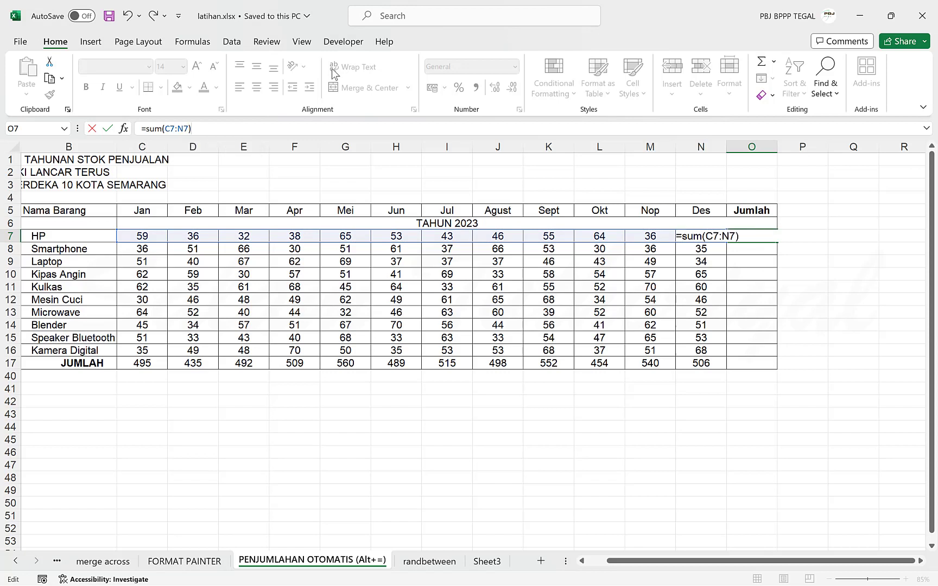
pyautogui.press('Return')
# - Fill the manually written HP total formula from O7 down to O17
pyautogui.click(764, 239)
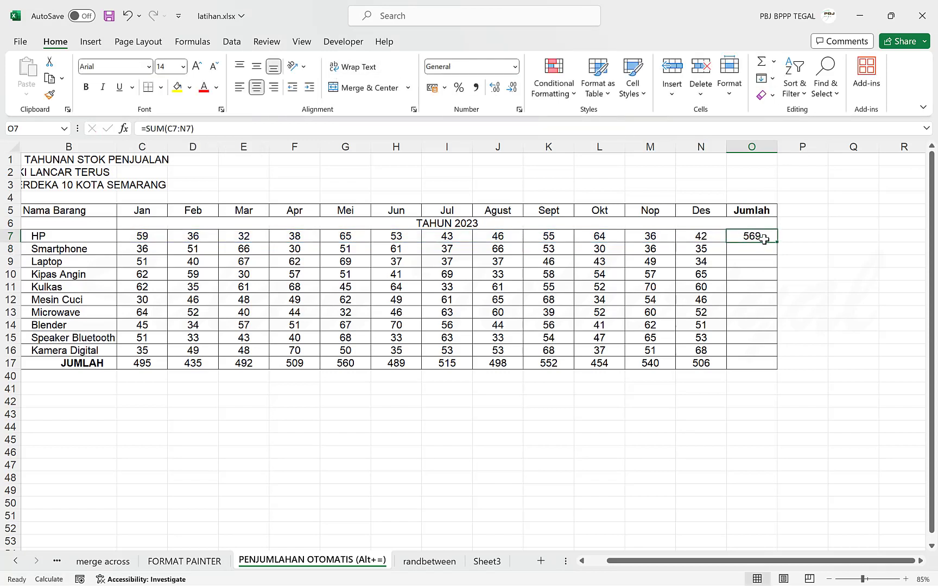
pyautogui.moveTo(778, 242); pyautogui.dragTo(777, 365)
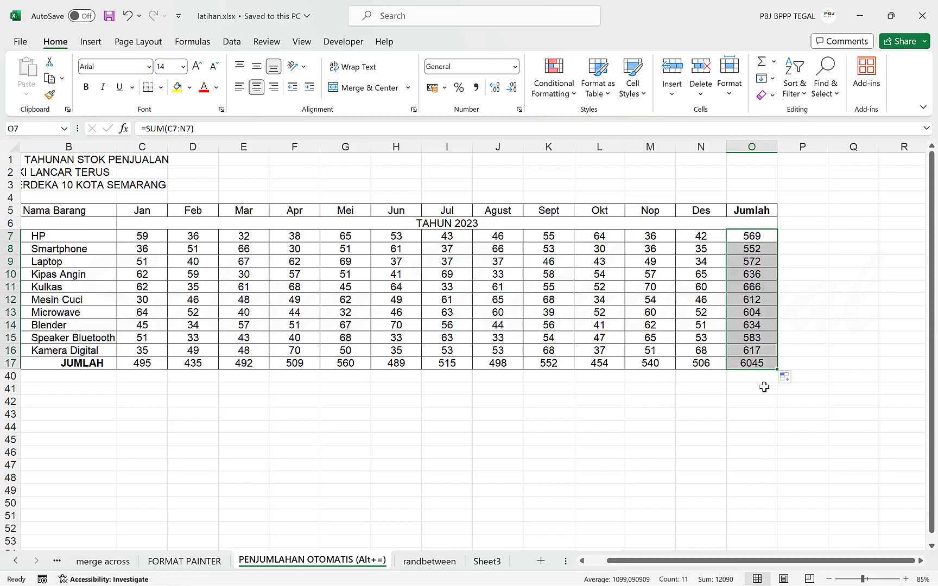
pyautogui.click(455, 428)
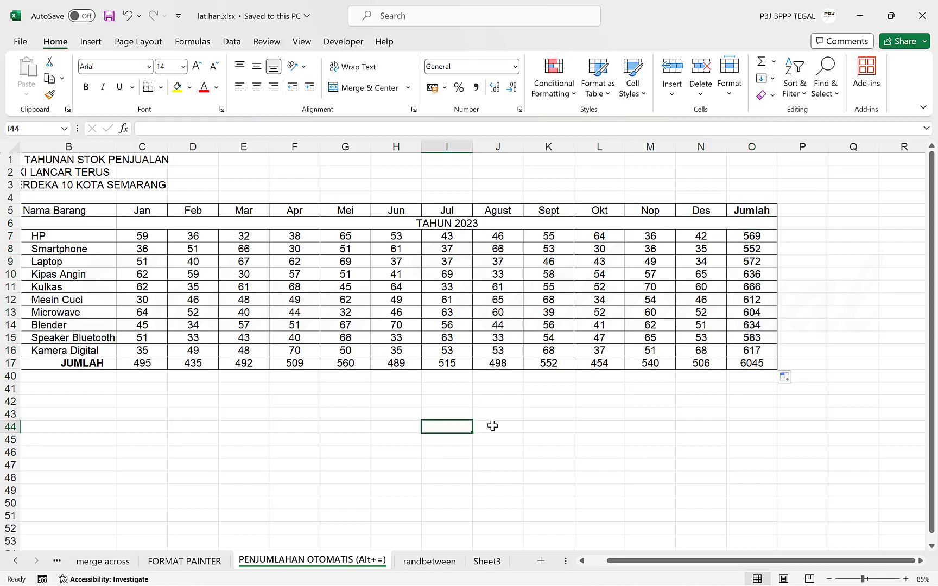
# - Clear the row totals under Jumlah in O7:O17 and the monthly totals in C17:N17
pyautogui.moveTo(760, 239); pyautogui.dragTo(757, 363)
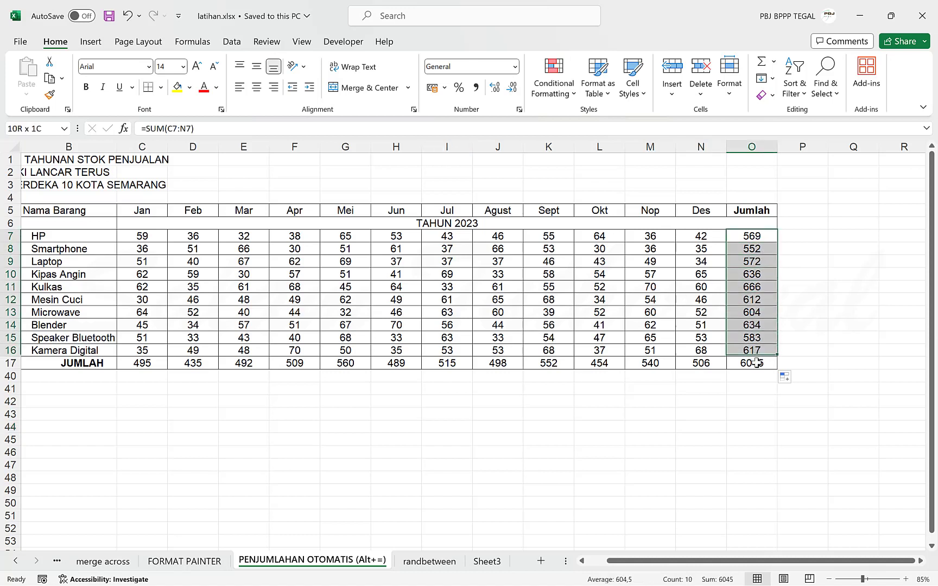
pyautogui.press('Delete')
pyautogui.click(156, 367)
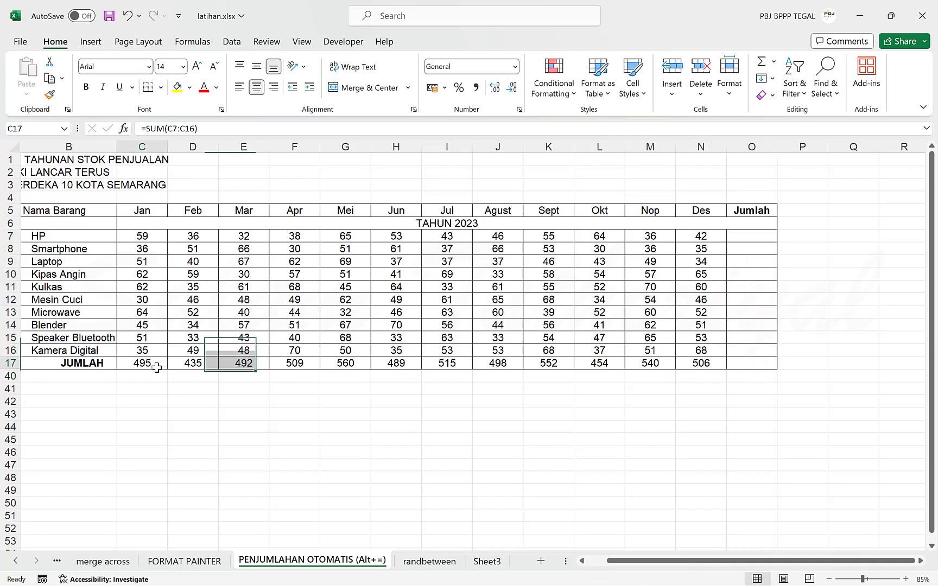
pyautogui.hotkey('ctrl', 'shift', 'Right')
pyautogui.press('Delete')
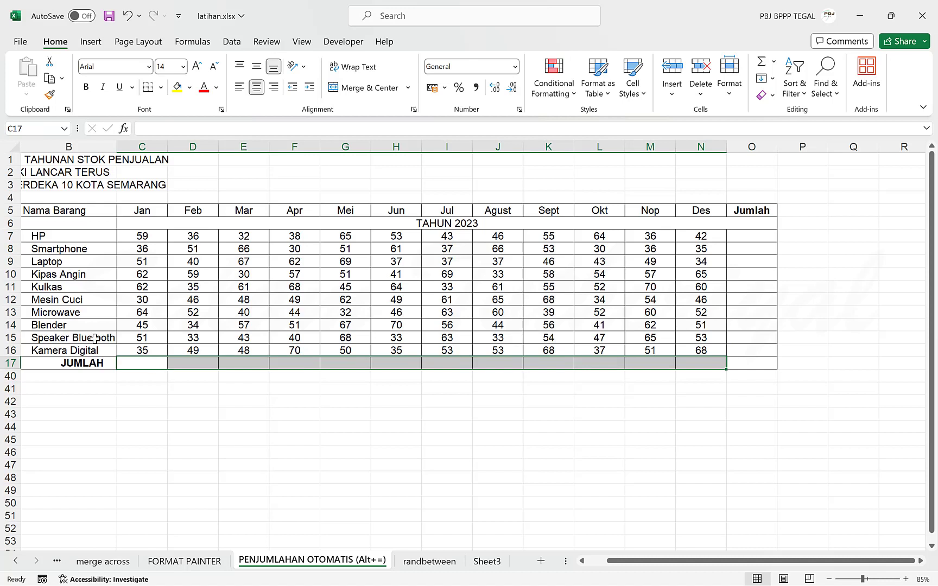
pyautogui.click(142, 398)
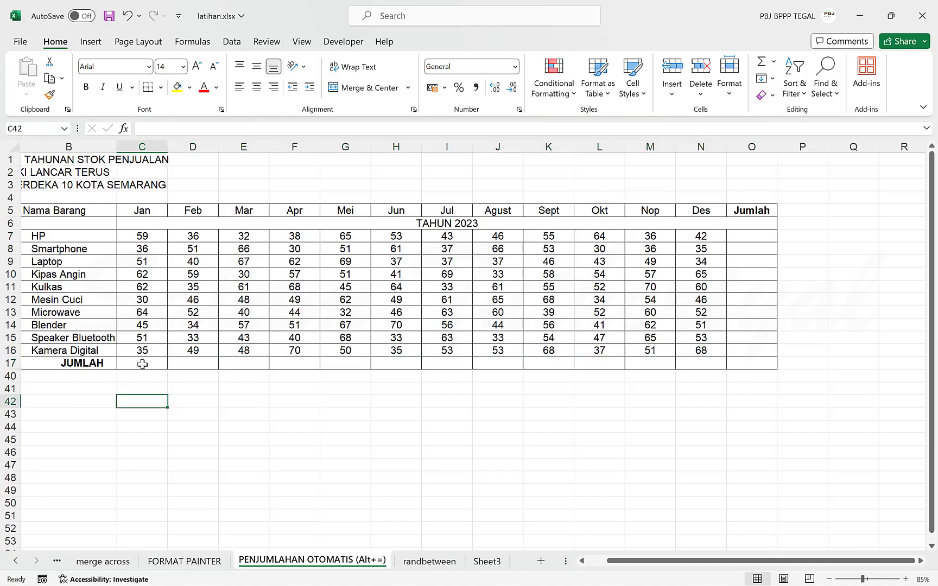
# - Use AutoSum in C17 to total the Jan values in C7:C16
pyautogui.click(143, 364)
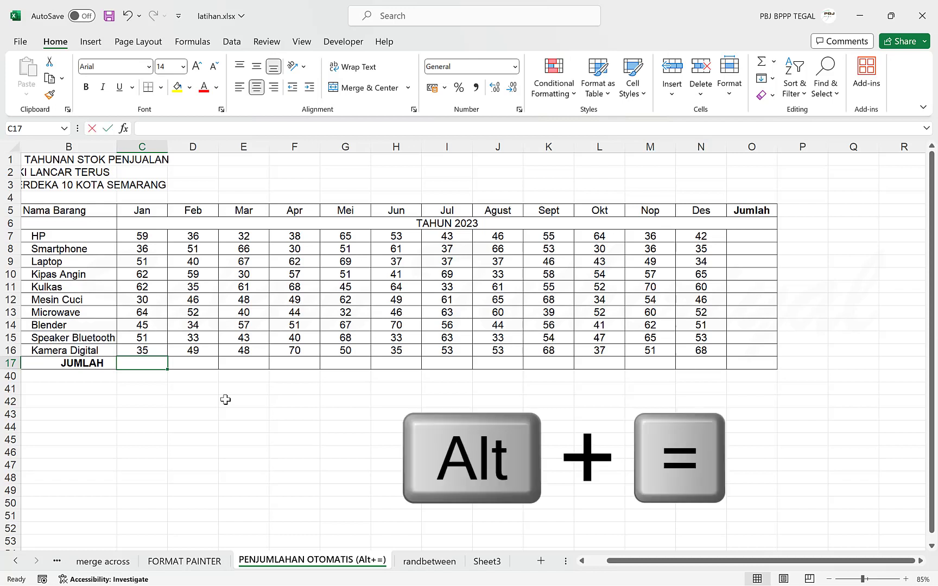
pyautogui.hotkey('alt', '=')
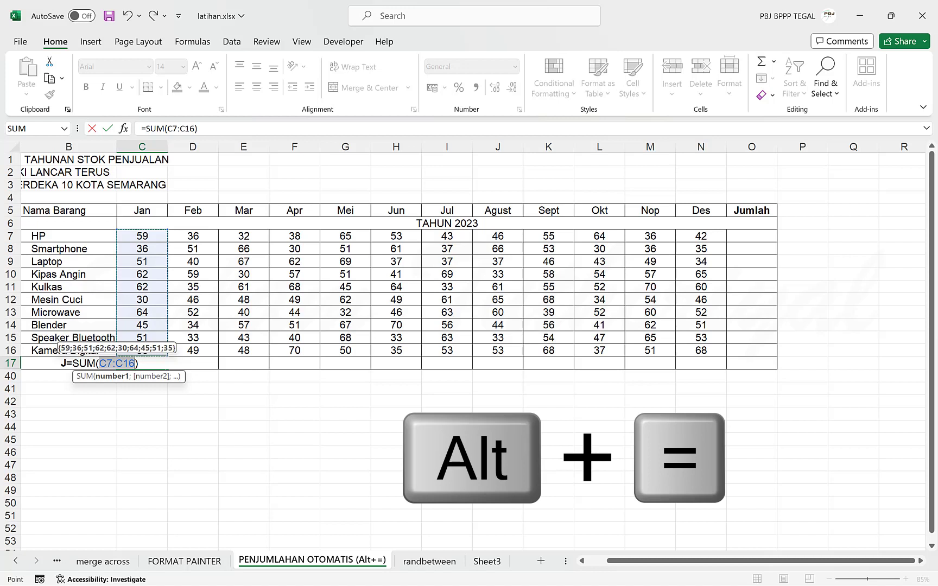
pyautogui.press('Return')
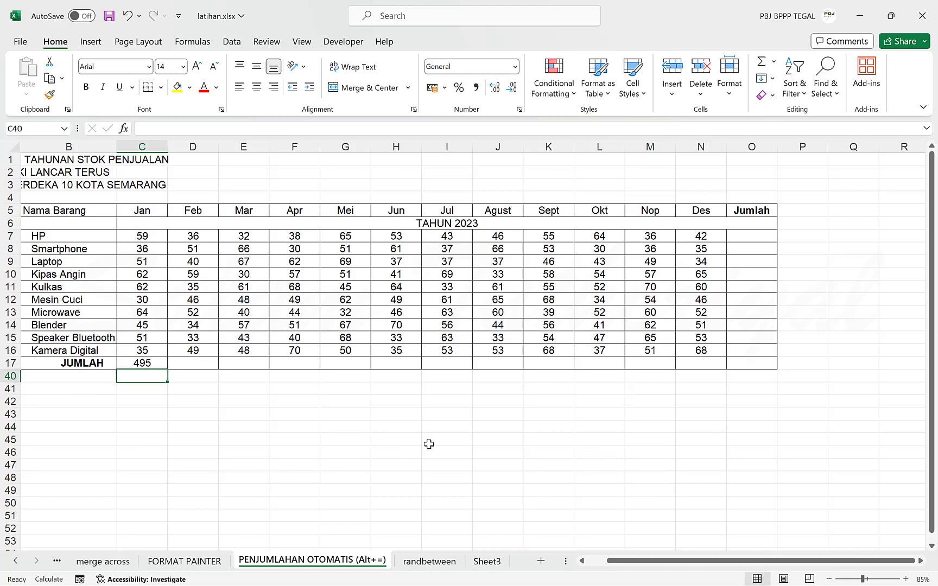
# - Fill the Jan AutoSum formula from C17 across to N17 and save the workbook
pyautogui.click(151, 364)
pyautogui.moveTo(167, 370); pyautogui.dragTo(712, 354)
pyautogui.hotkey('ctrl', 's')
# - Use AutoSum in O7 to total the HP values in C7:N7
pyautogui.click(749, 236)
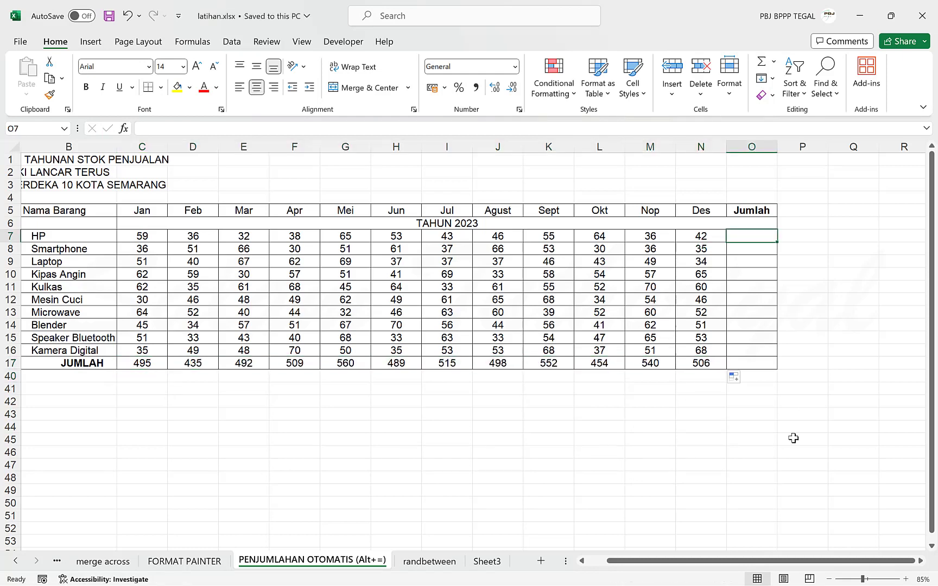
pyautogui.hotkey('alt', '=')
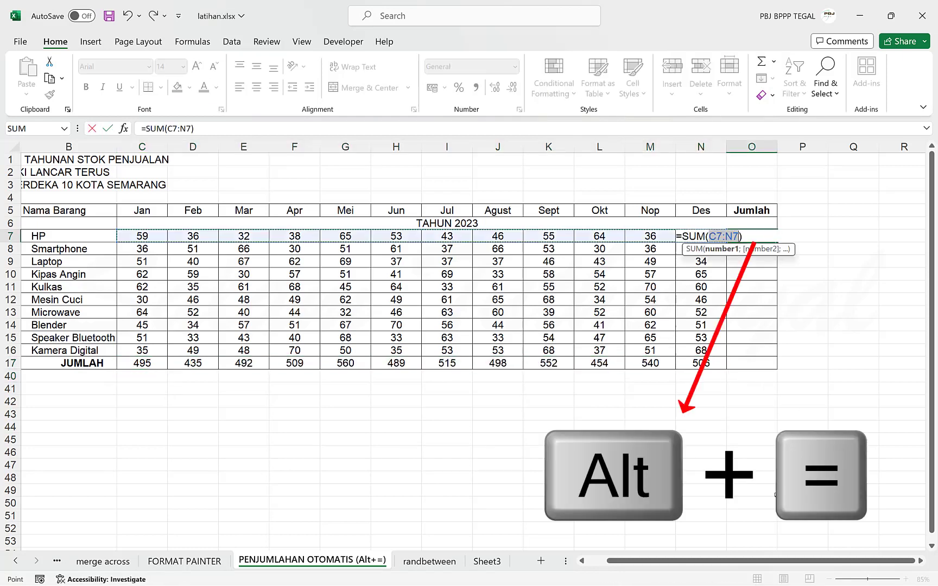
pyautogui.press('Return')
# - Fill the HP AutoSum formula from O7 down to O17 and save the workbook
pyautogui.press('Up')
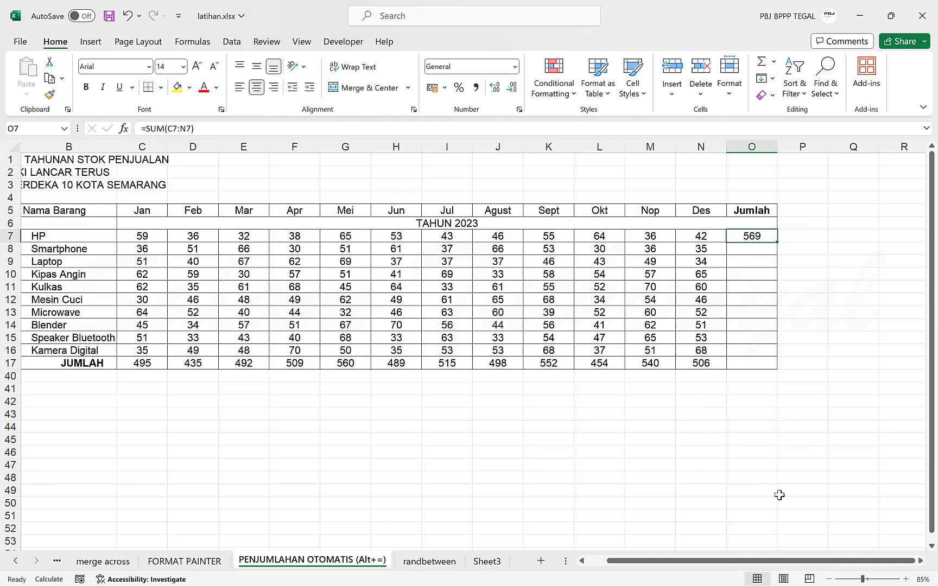
pyautogui.hotkey('ctrl', 'c')
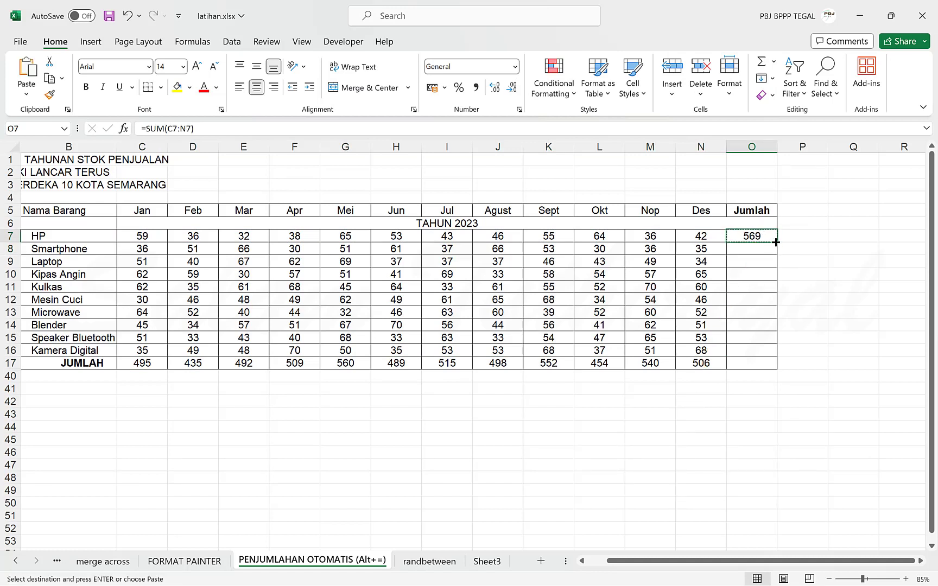
pyautogui.moveTo(776, 242); pyautogui.dragTo(783, 368)
pyautogui.hotkey('ctrl', 's')
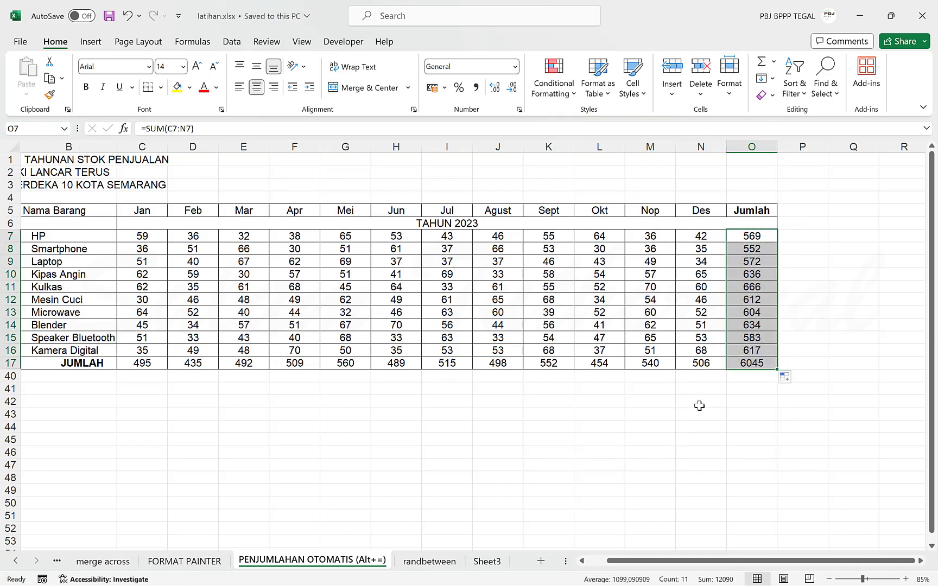
pyautogui.click(619, 431)
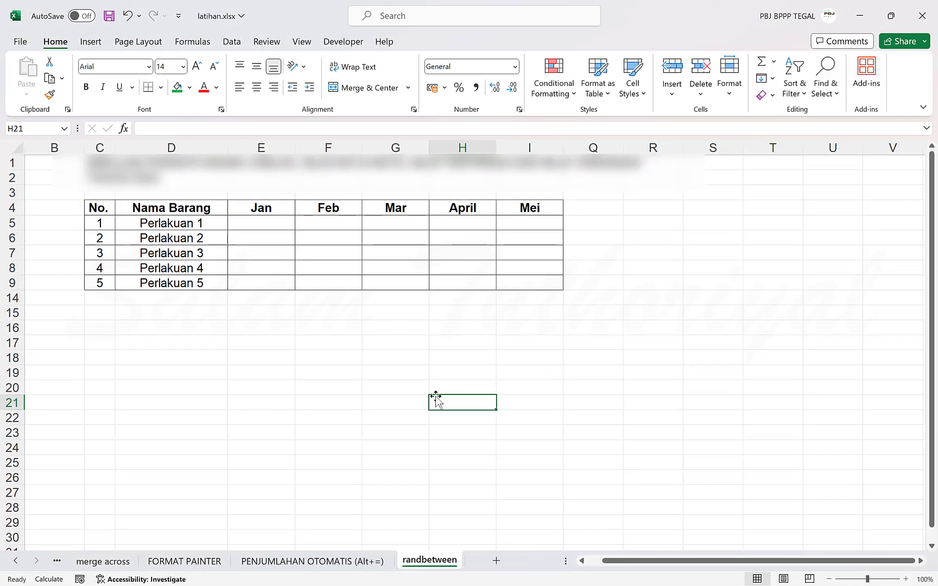
# - On the "randbetween" worksheet, enter the text RANDBETWEEN in cell D17 below the table
pyautogui.moveTo(153, 352); pyautogui.dragTo(153, 349)
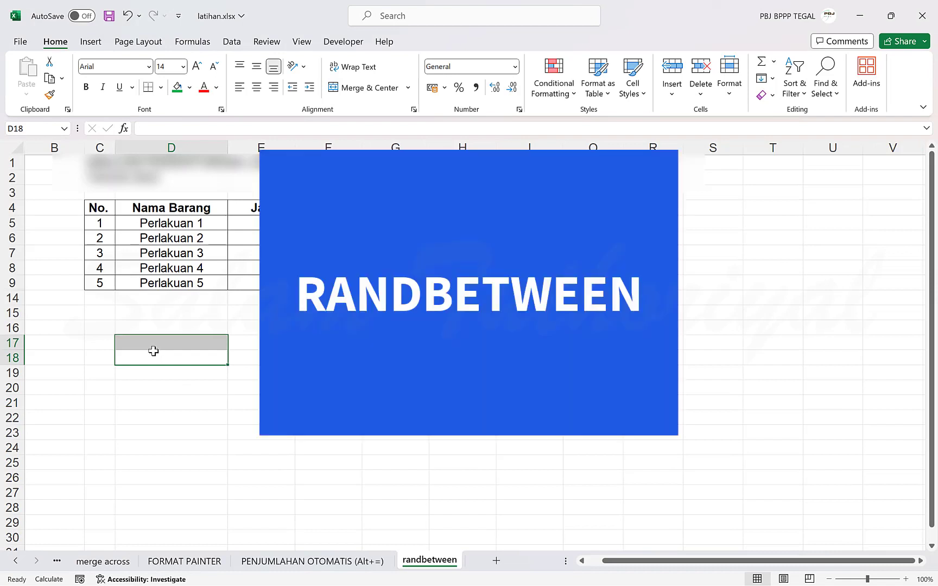
pyautogui.click(154, 348)
pyautogui.write('RANS')
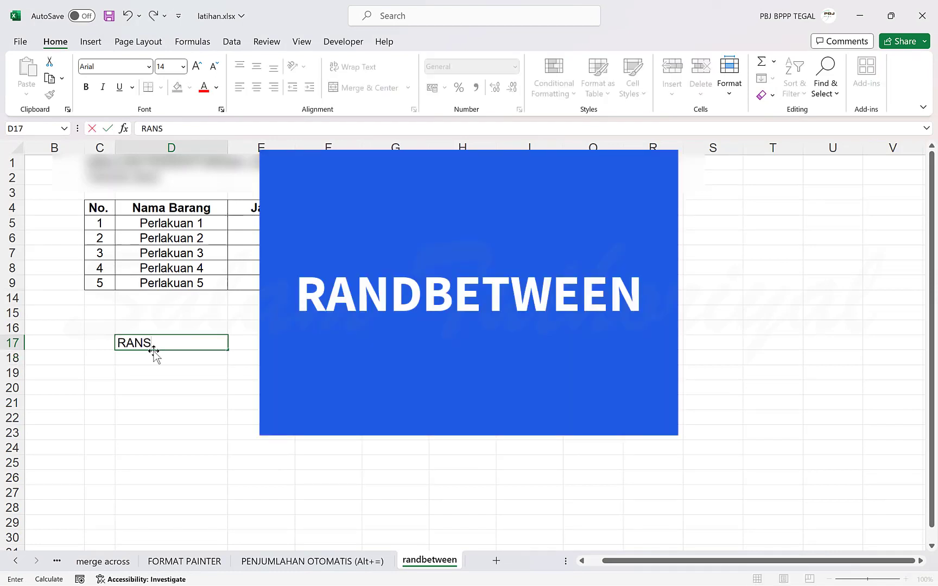
pyautogui.press('BackSpace')
pyautogui.write('DB')
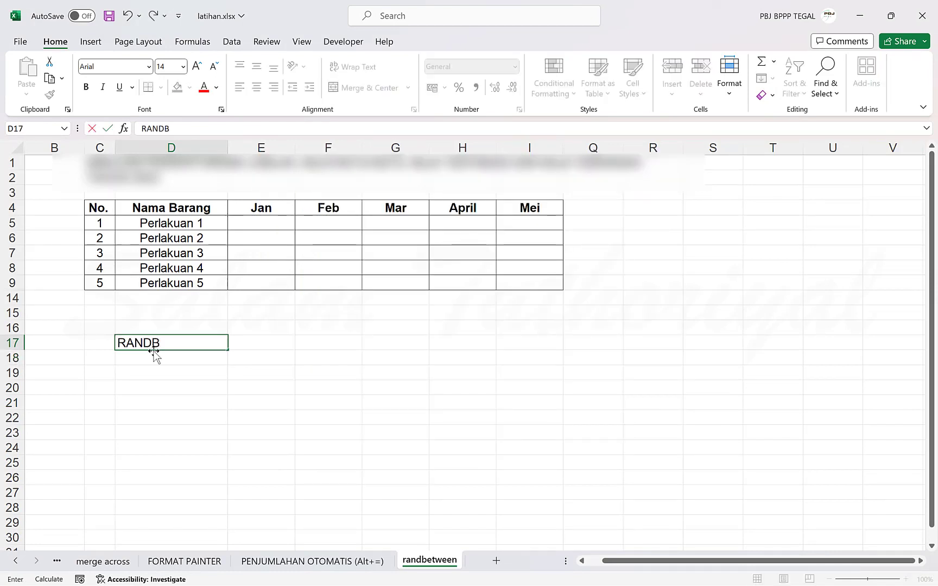
pyautogui.write('ETWEEN')
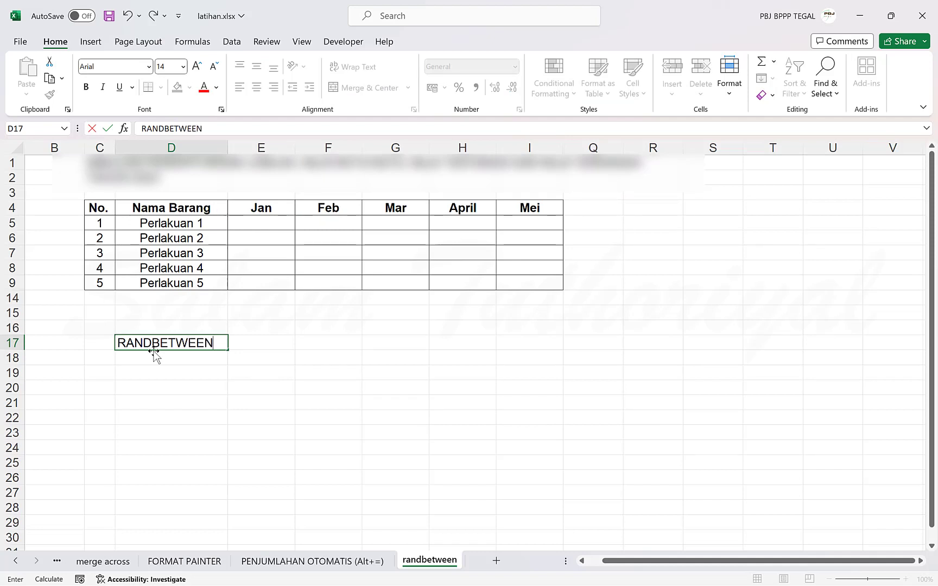
pyautogui.press('Return')
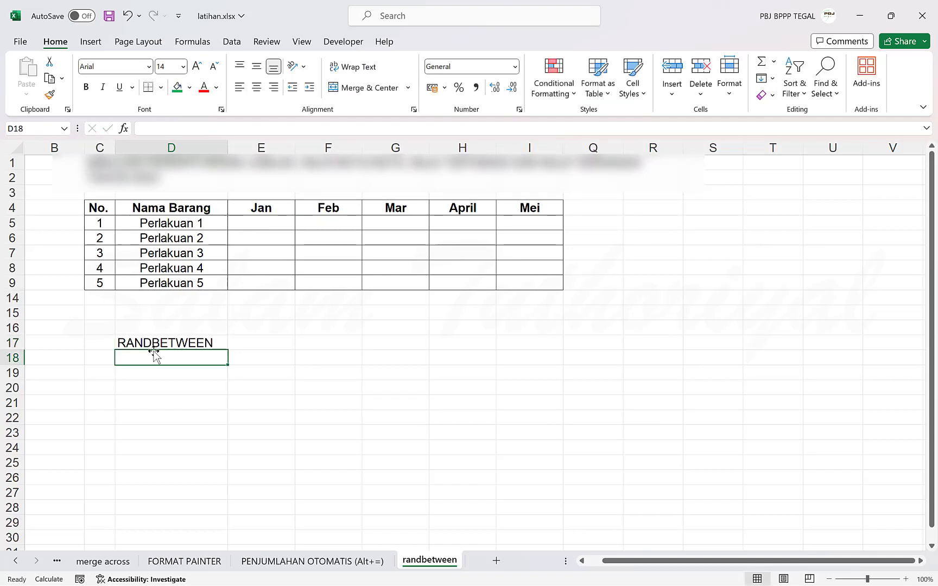
# - Enter the formula =RANDBETWEEN(1;50) in cell E5, the Jan value for Perlakuan 1
pyautogui.click(248, 219)
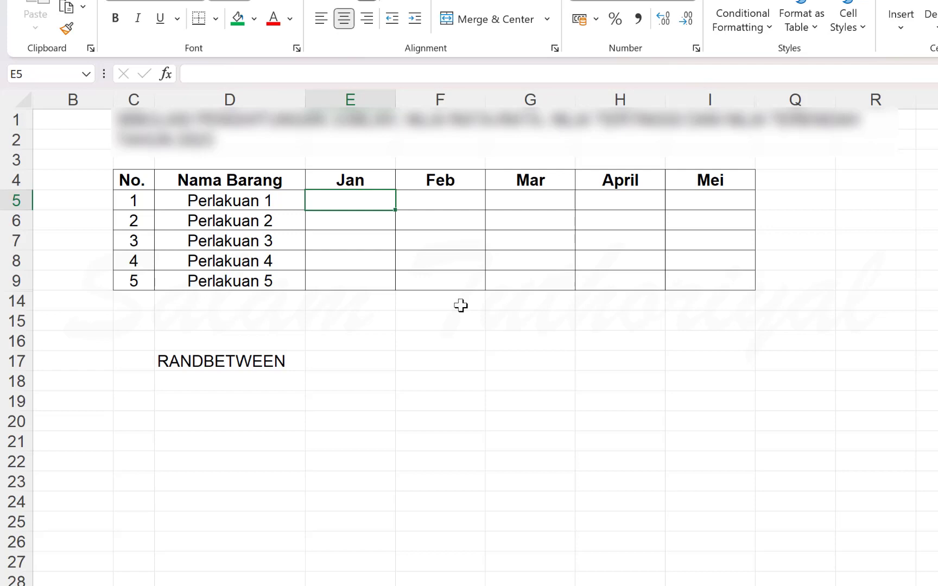
pyautogui.write('=RAND')
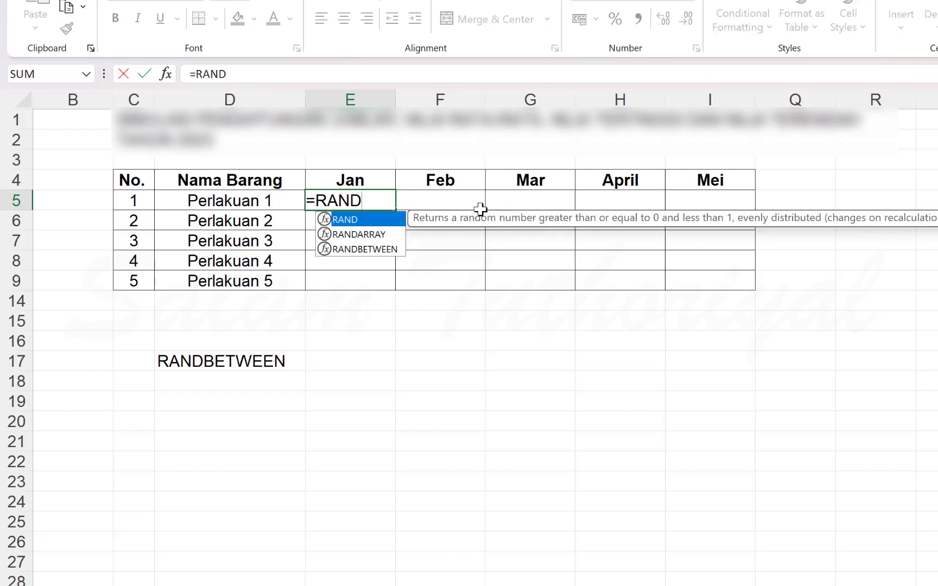
pyautogui.write('BETWEEN')
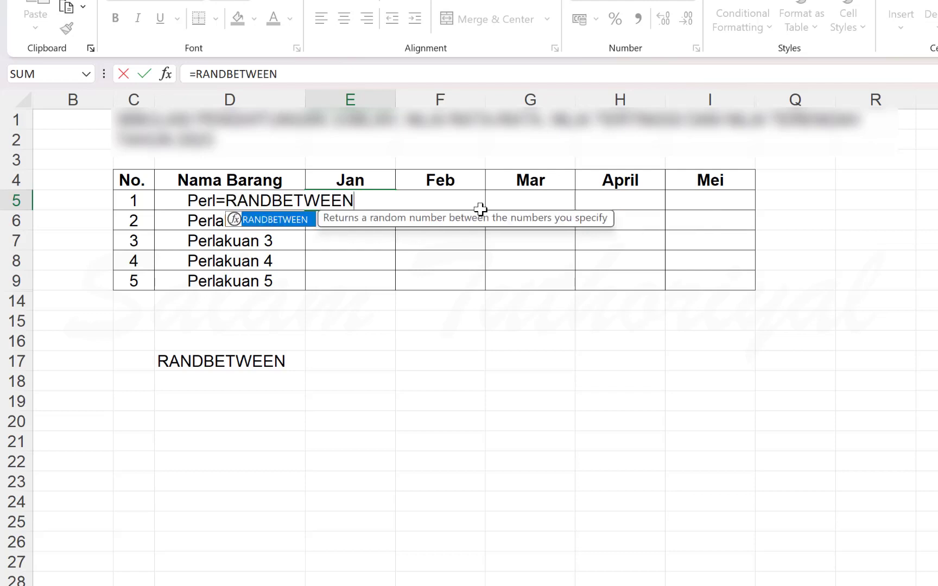
pyautogui.write('(')
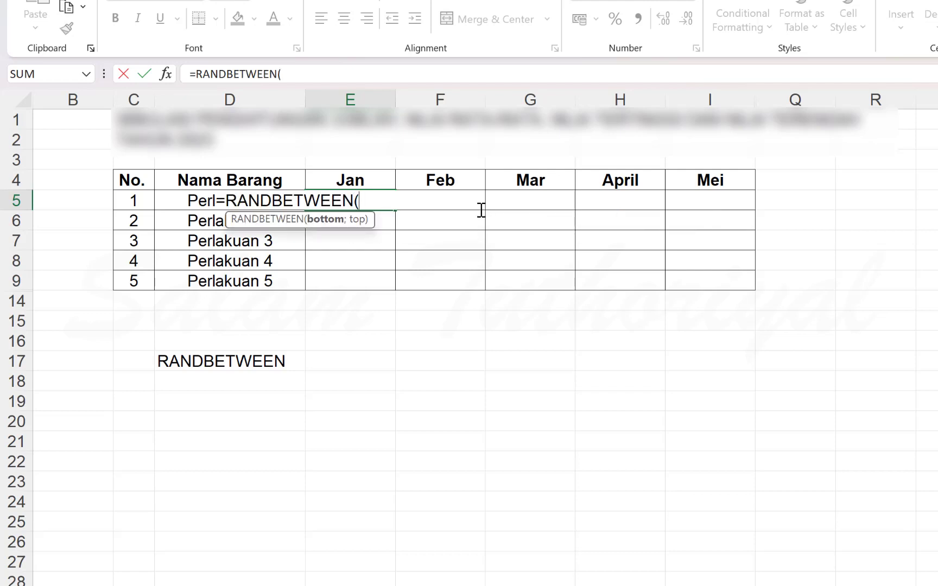
pyautogui.write('1;')
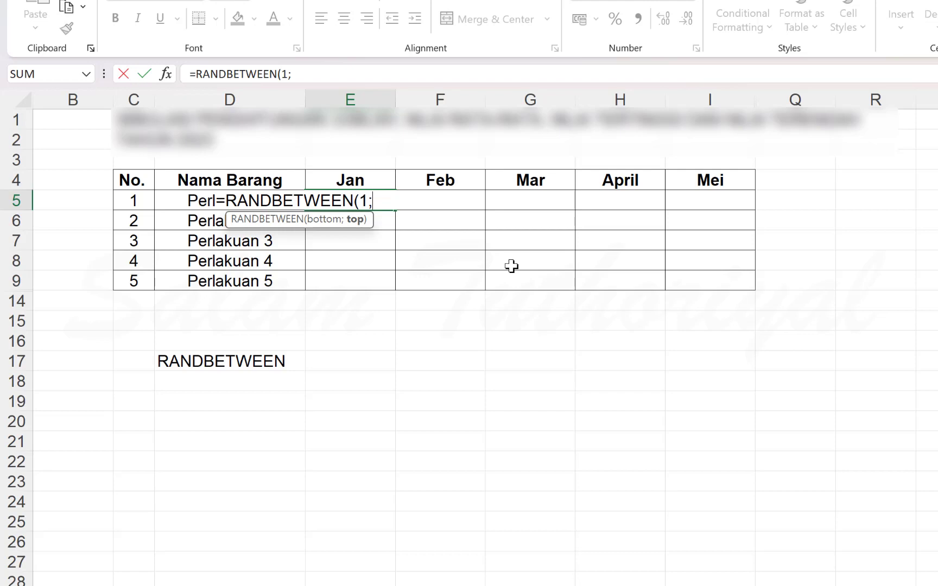
pyautogui.write('50)')
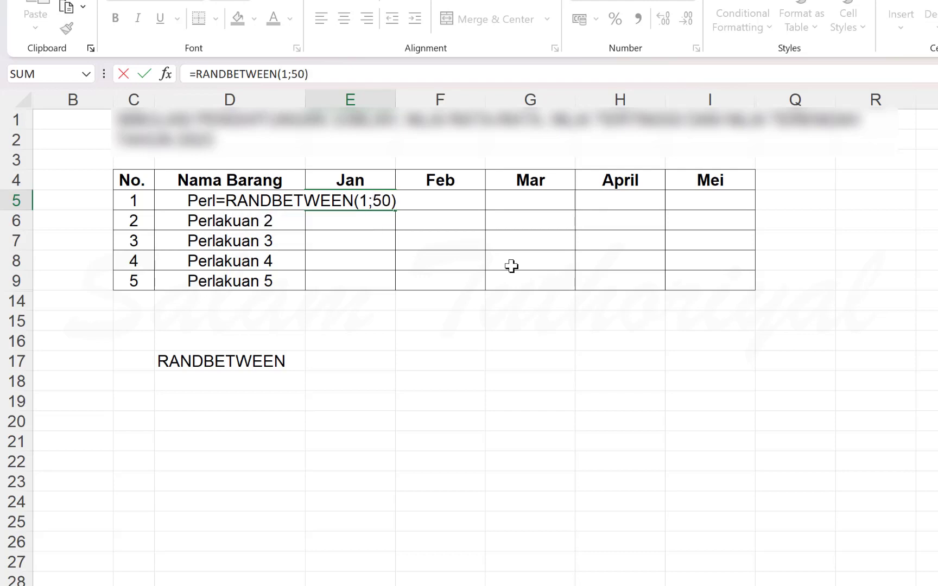
pyautogui.press('Return')
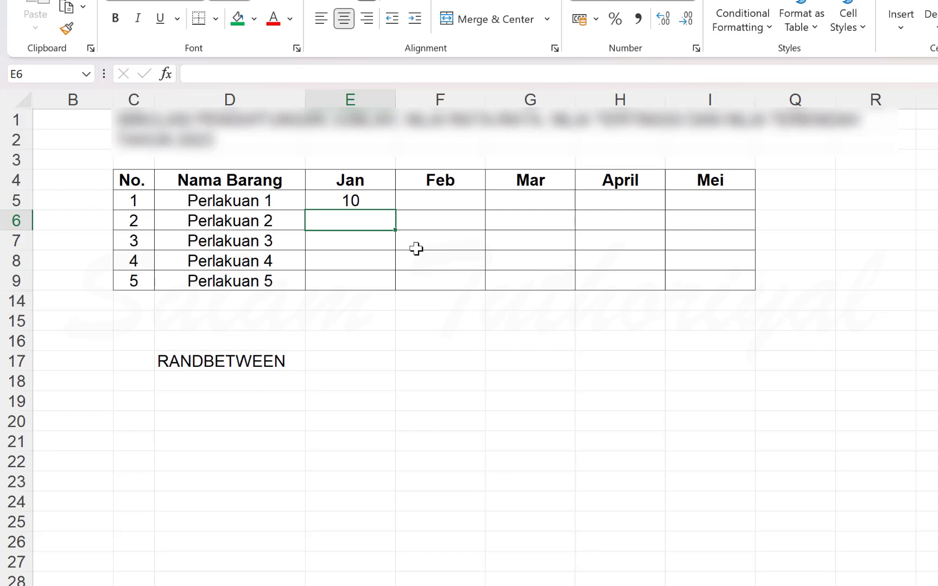
# - Copy the RANDBETWEEN formula from E5 into the remaining table cells F5:I9 and E6:E9
pyautogui.press('Up')
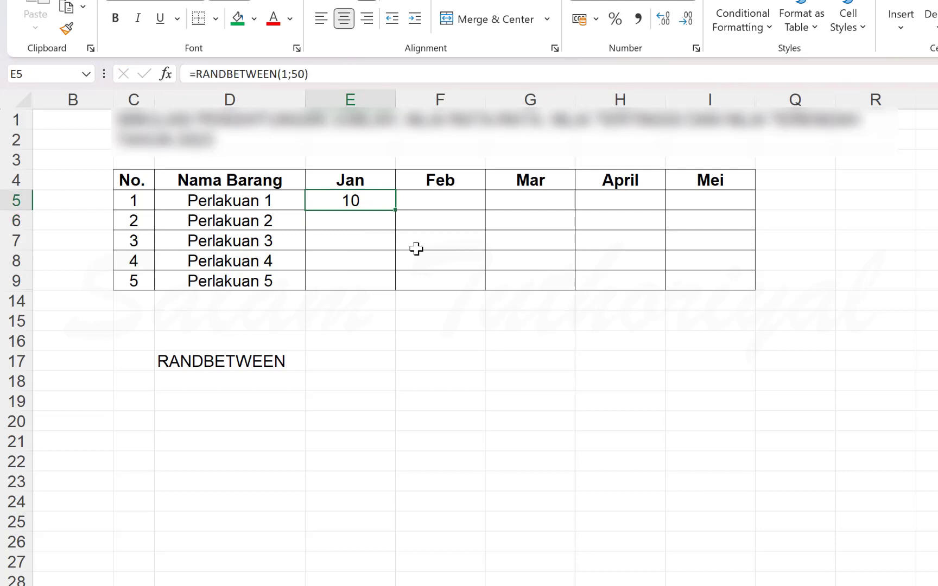
pyautogui.hotkey('ctrl', 'c')
pyautogui.press('Right')
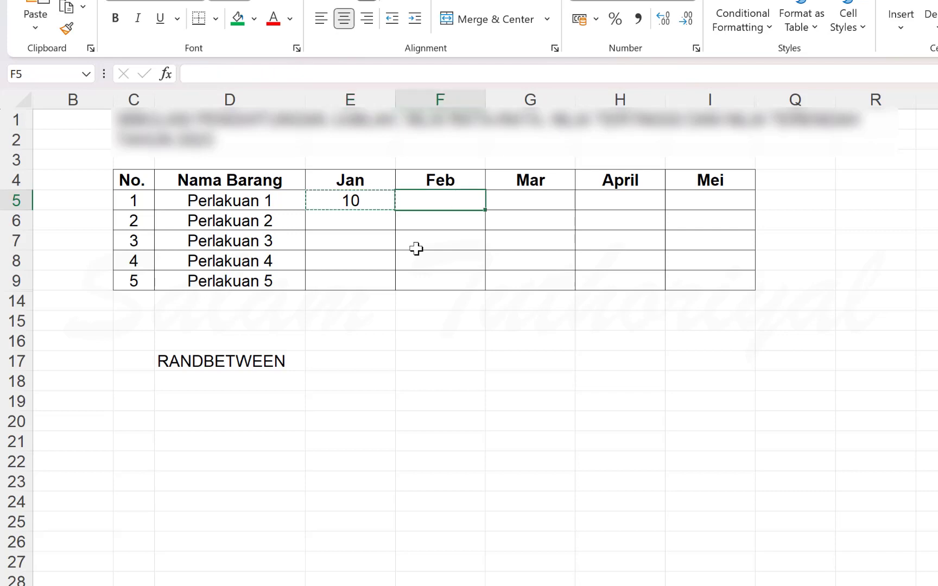
pyautogui.keyDown('shift'); pyautogui.click(701, 280); pyautogui.keyUp('shift')
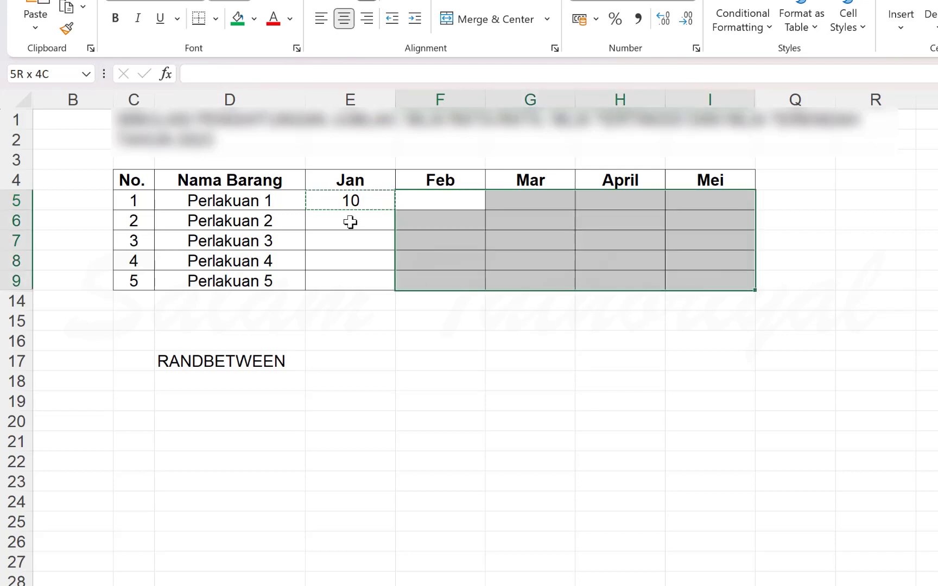
pyautogui.keyDown('ctrl'); pyautogui.moveTo(349, 220); pyautogui.dragTo(356, 277); pyautogui.keyUp('ctrl')
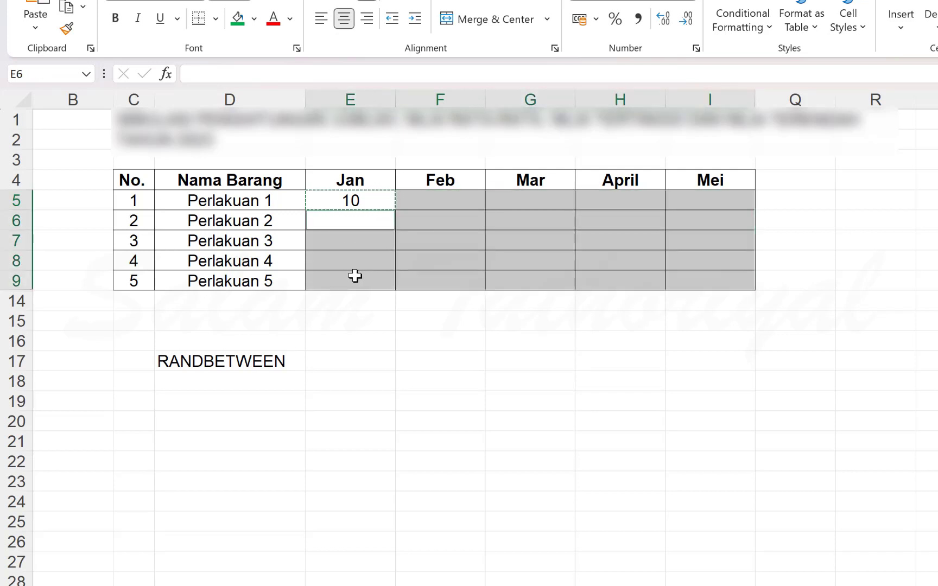
pyautogui.hotkey('ctrl', 'v')
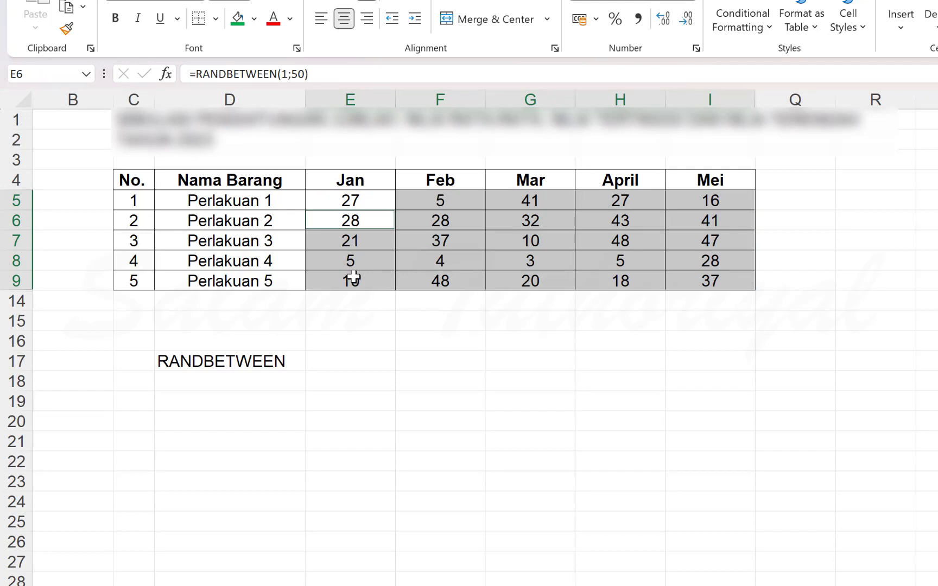
# - Re-enter the existing formulas in F6 and E9 to refresh them individually, and recalculate the whole worksheet
pyautogui.doubleClick(464, 215)
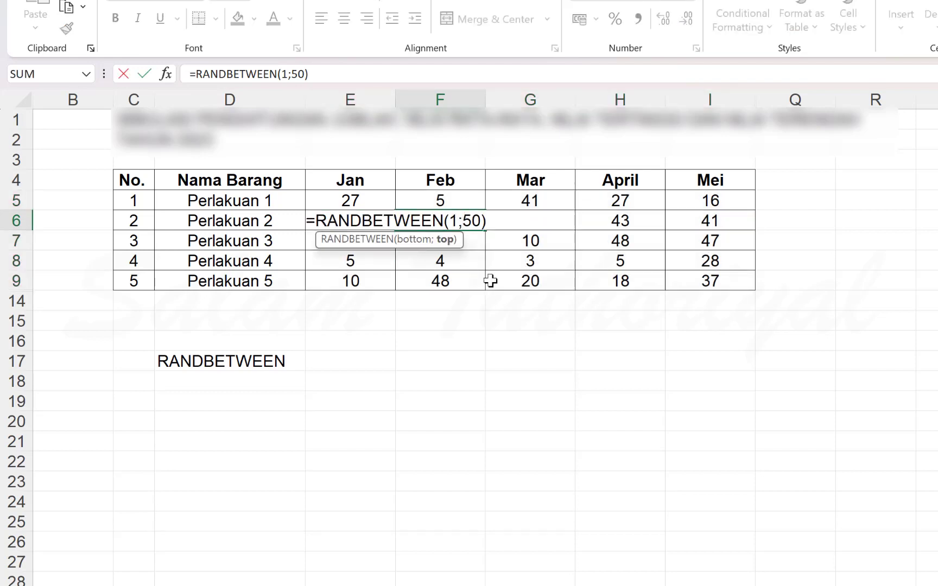
pyautogui.press('Return')
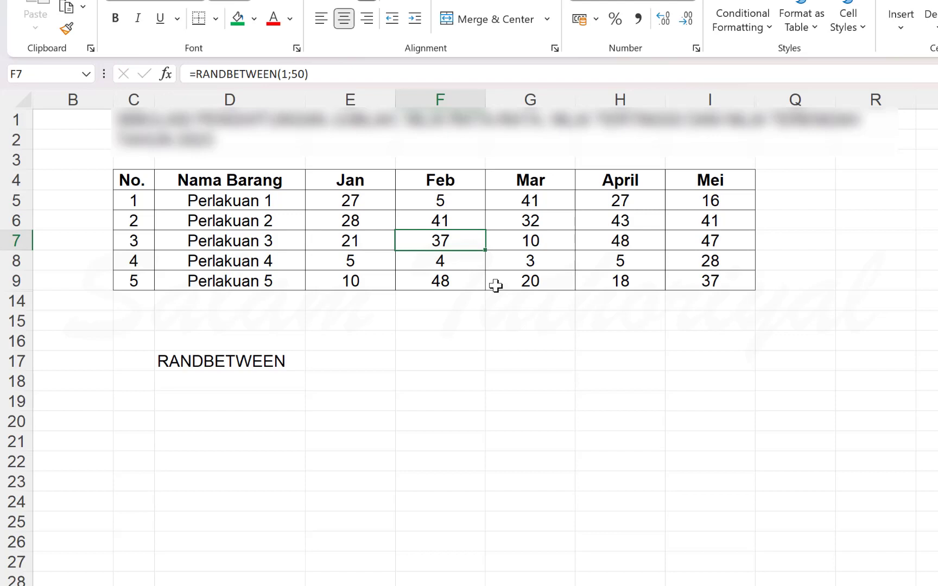
pyautogui.doubleClick(347, 276)
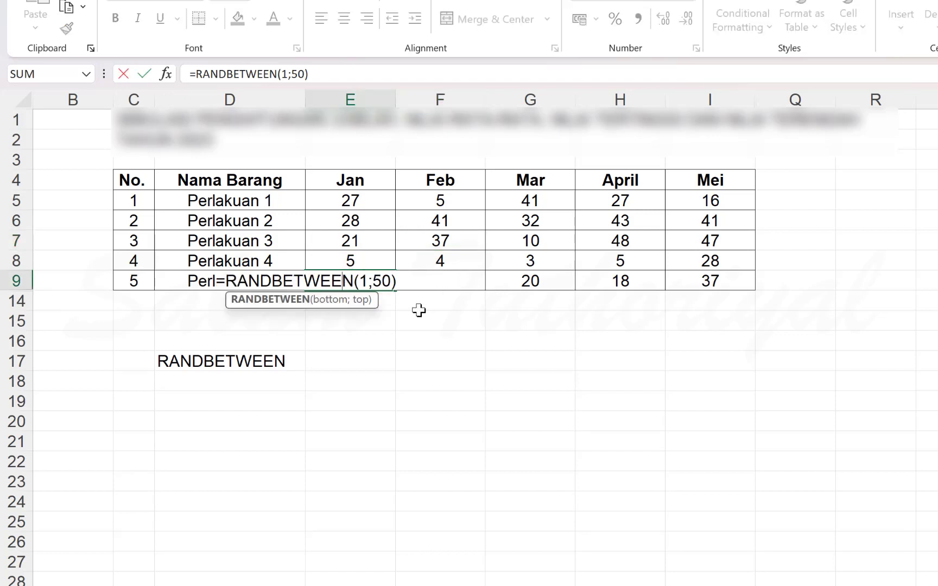
pyautogui.press('Return')
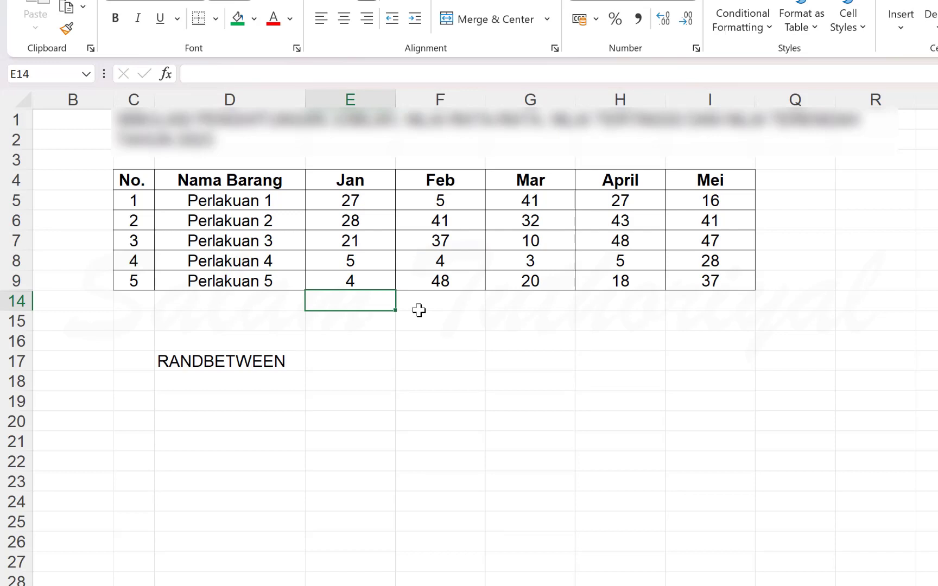
pyautogui.press('F9')
pyautogui.press('Right')
pyautogui.press('Right')
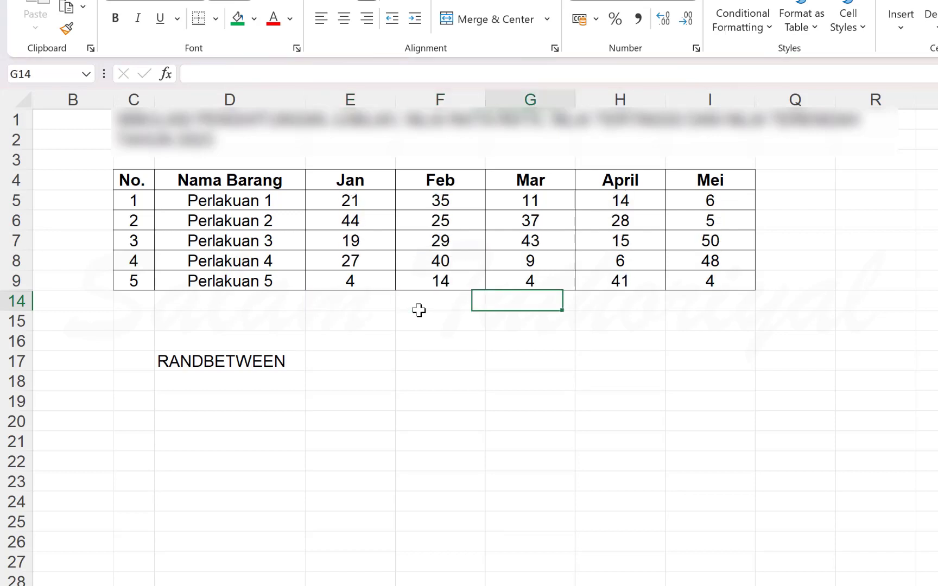
# - Re-enter the existing RANDBETWEEN formula in G5 and recalculate all random values in the table again
pyautogui.press('Up')
pyautogui.press('Up')
pyautogui.press('Up')
pyautogui.press('Up')
pyautogui.press('Up')
pyautogui.press('Up')
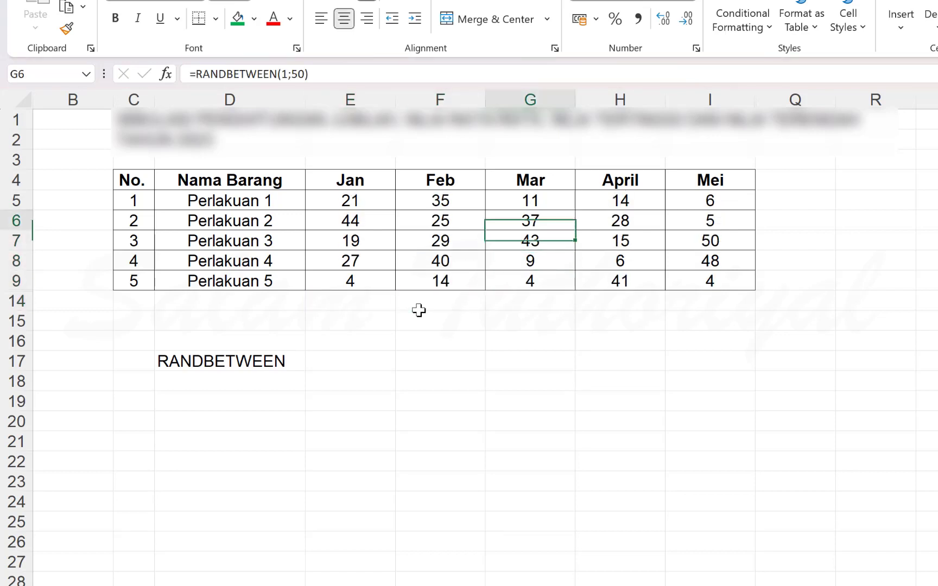
pyautogui.click(536, 199)
pyautogui.doubleClick(536, 200)
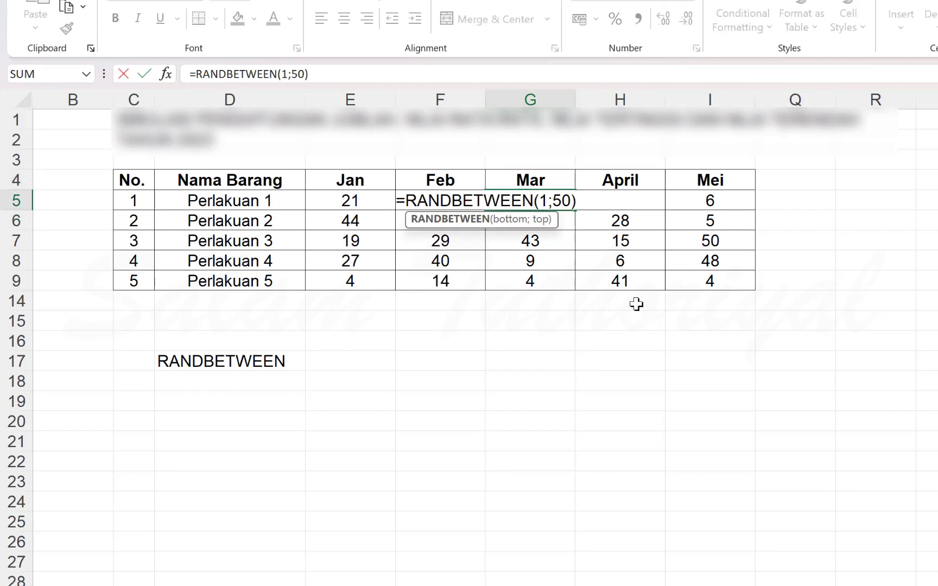
pyautogui.press('Return')
pyautogui.press('F9')
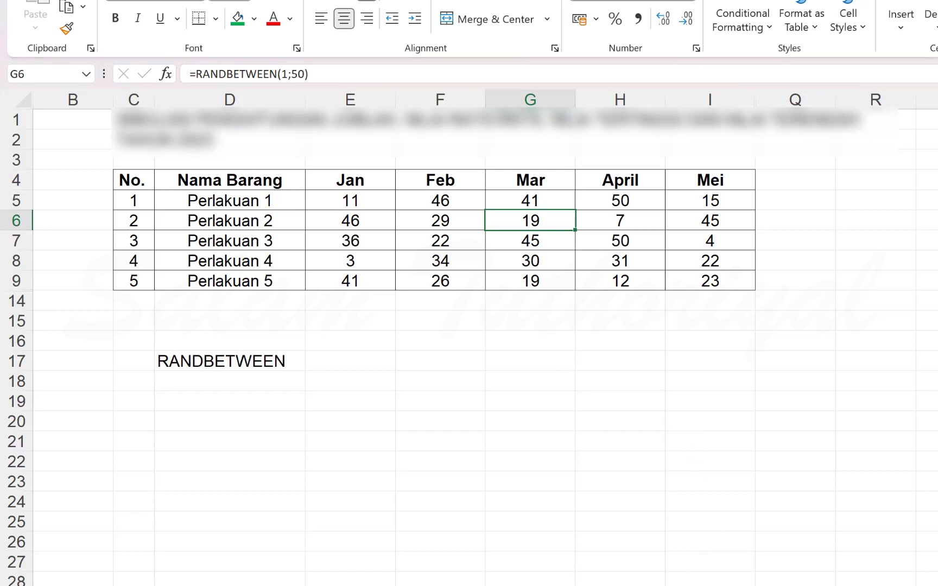
# - On Sheet3, format cell C4 as 26-point bold red and enter the text SEMOGA BERMANFAAT
pyautogui.hotkey('ctrl', 'pagedown')
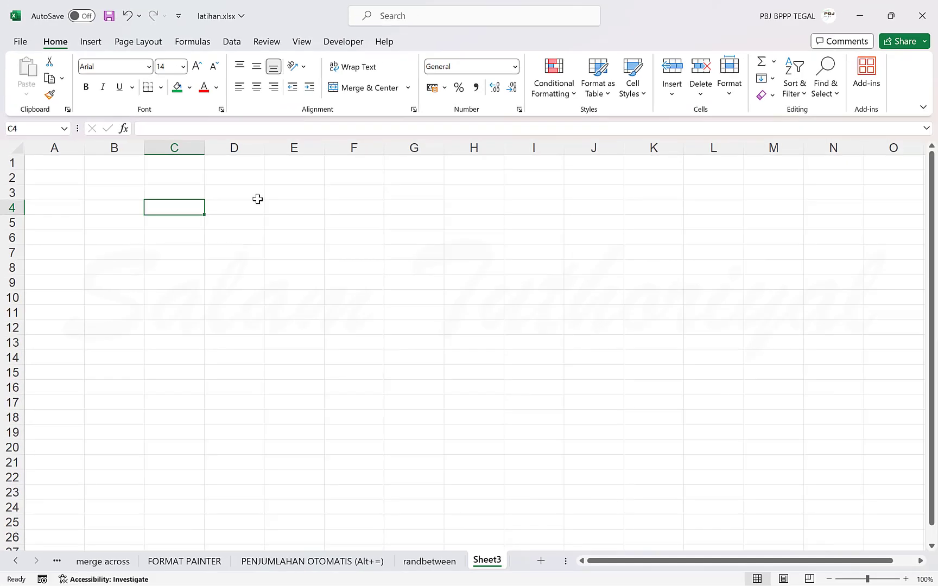
pyautogui.doubleClick(196, 66)
pyautogui.doubleClick(196, 66)
pyautogui.doubleClick(197, 65)
pyautogui.hotkey('ctrl', 'b')
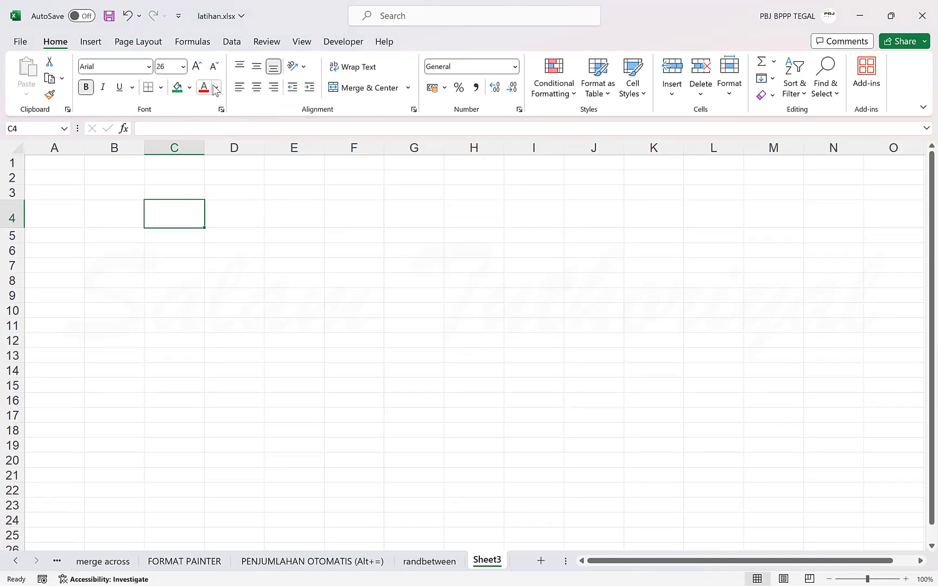
pyautogui.click(204, 88)
pyautogui.write('SEMOGA BERMANFAAT')
pyautogui.press('Return')
pyautogui.press('Return')
pyautogui.write('SI')
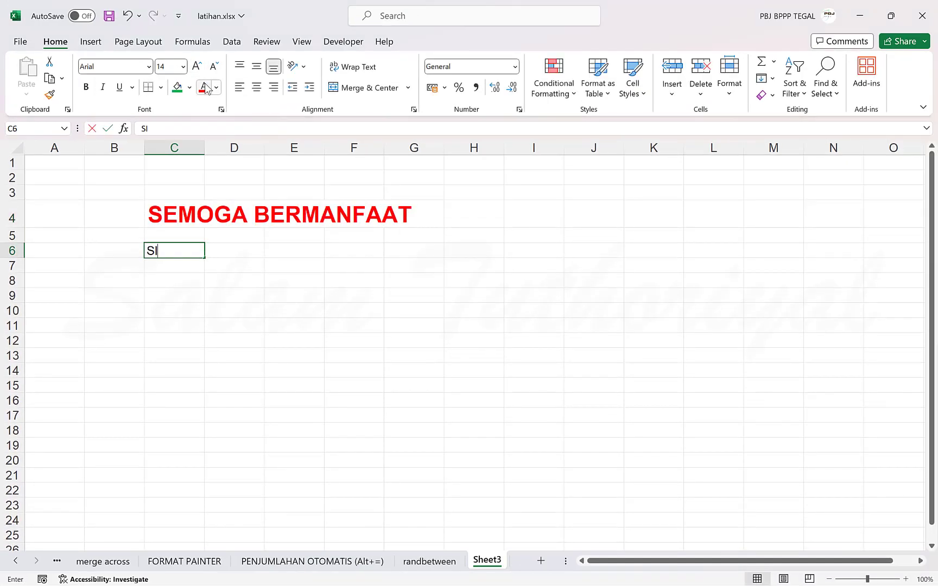
pyautogui.write('LAKAN')
pyautogui.press('Escape')
# - Copy the formatting of C4 to C8 with Format Painter and enter JANGAN LUPA SUBSCRIBE there
pyautogui.click(174, 215)
pyautogui.click(49, 94)
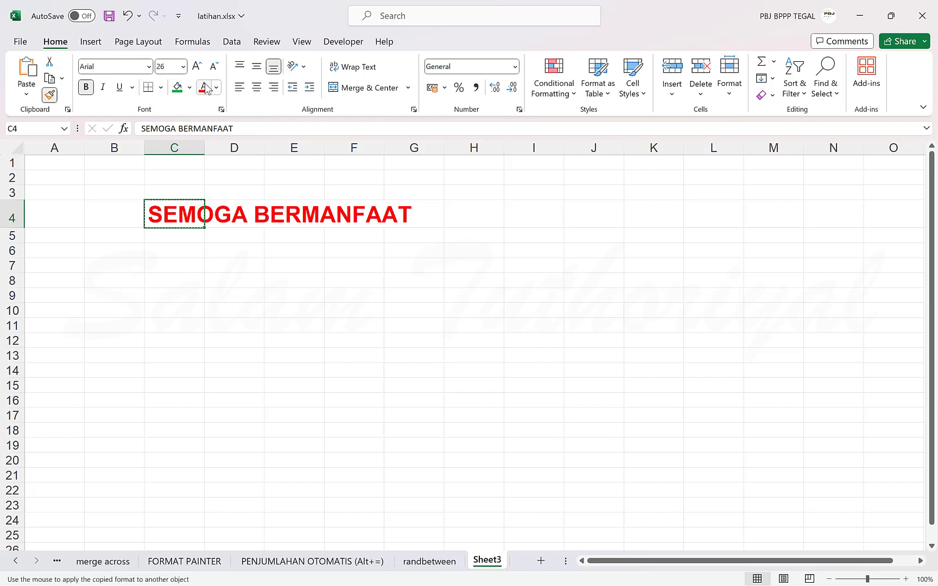
pyautogui.click(175, 285)
pyautogui.doubleClick(176, 284)
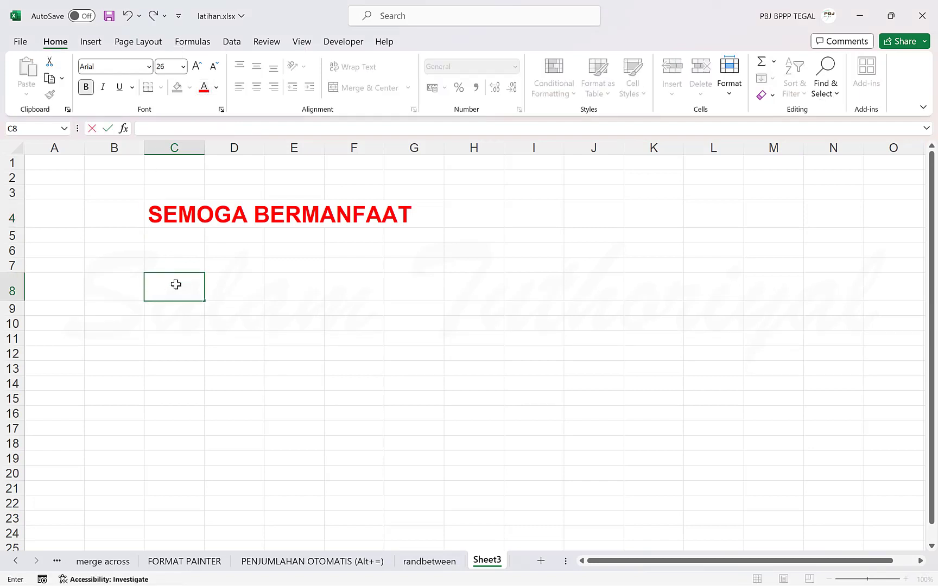
pyautogui.write('JANGAN LUPA SUBSCRIBE')
pyautogui.press('Return')
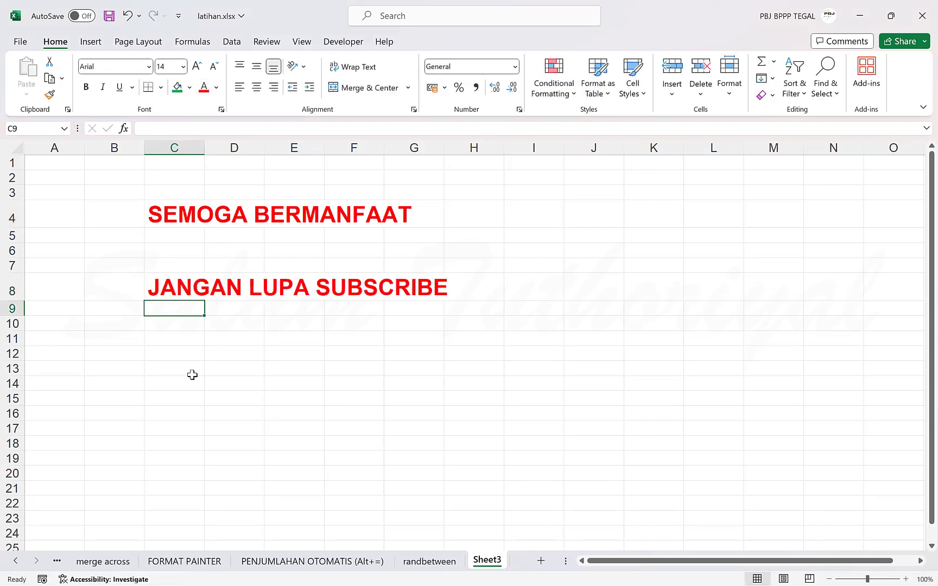
# - Copy the formatting of C8 to C13 with Format Painter and enter SALAM TUTHORIYAL there
pyautogui.click(192, 372)
pyautogui.click(180, 294)
pyautogui.click(49, 95)
pyautogui.click(186, 372)
pyautogui.write('SALAM TUTHORIYAL')
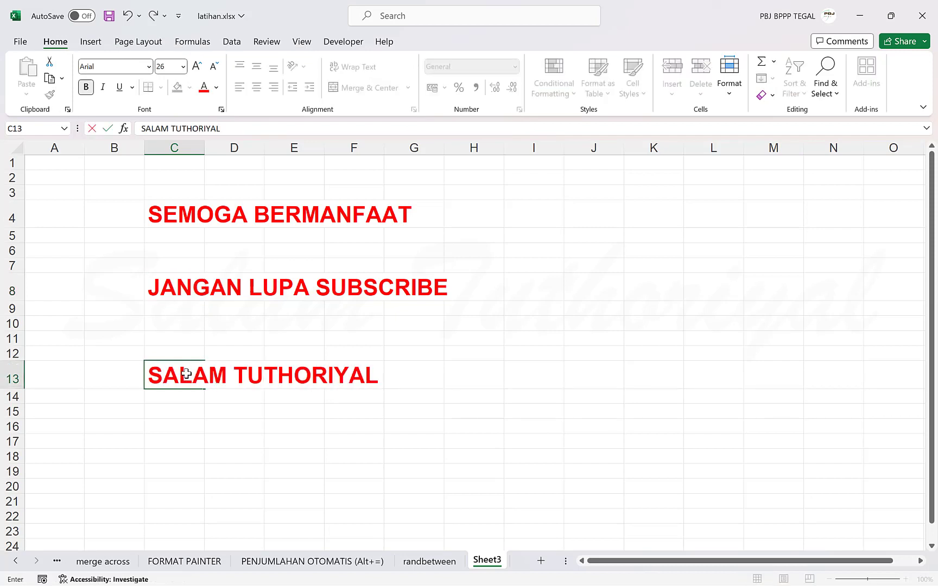
pyautogui.hotkey('ctrl', 'Return')
# - Change the font colour of the SALAM TUTHORIYAL text in C13 to blue
pyautogui.click(216, 87)
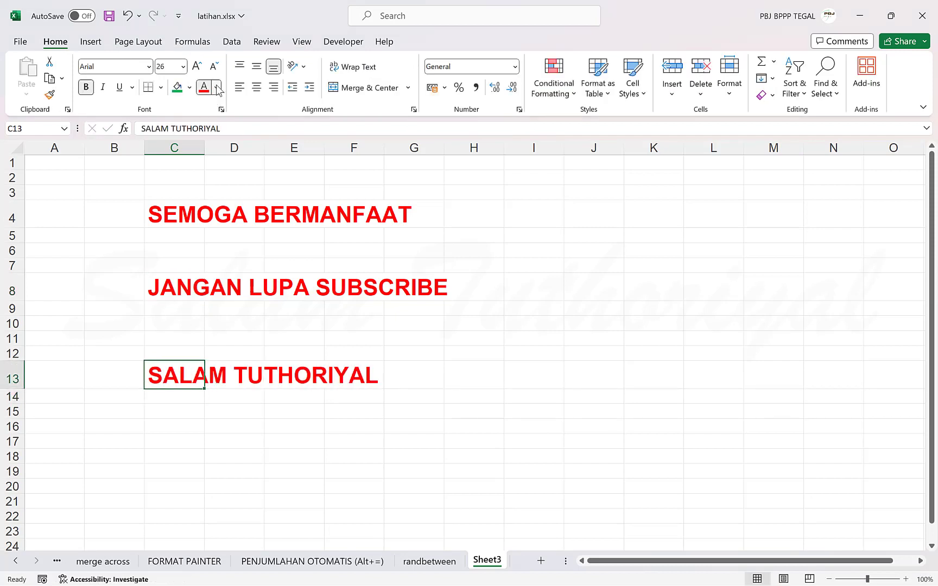
pyautogui.click(268, 248)
pyautogui.doubleClick(469, 316)
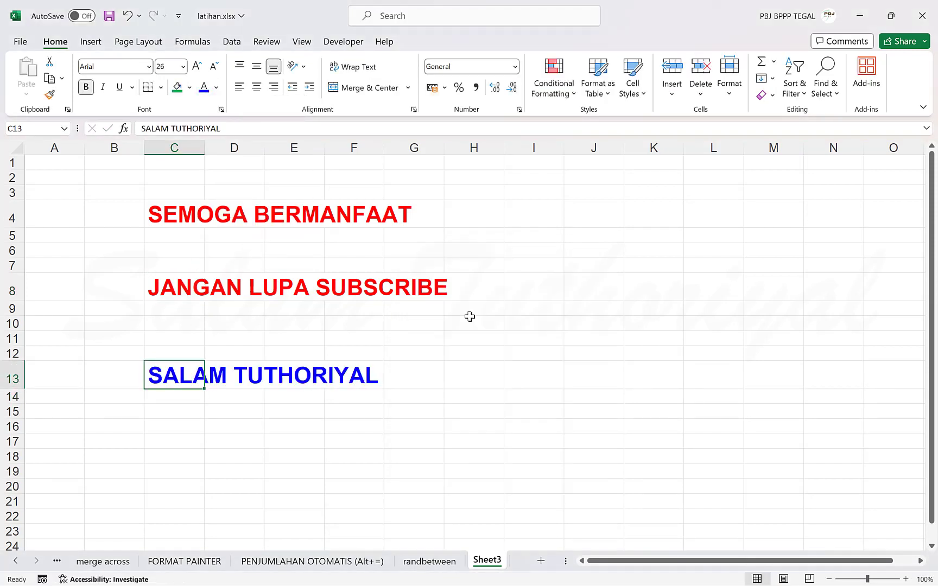